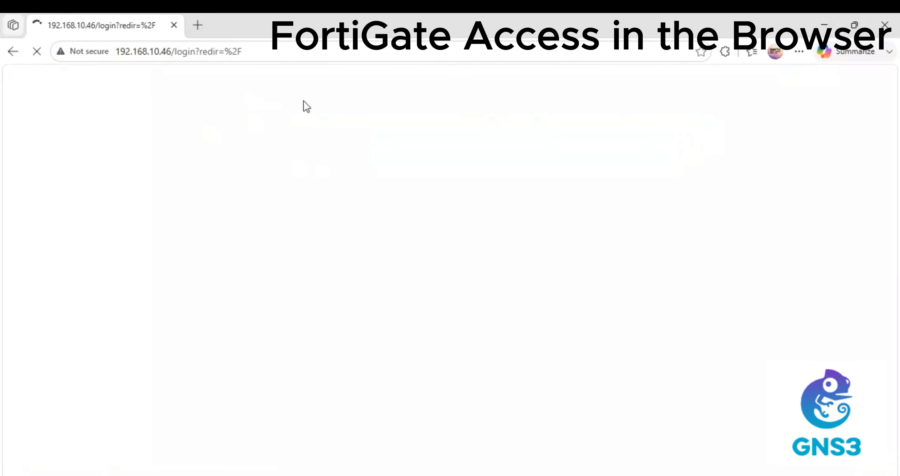
Sign in to FortiGate as admin and decline saving the password in the browser
left_click(380, 265)
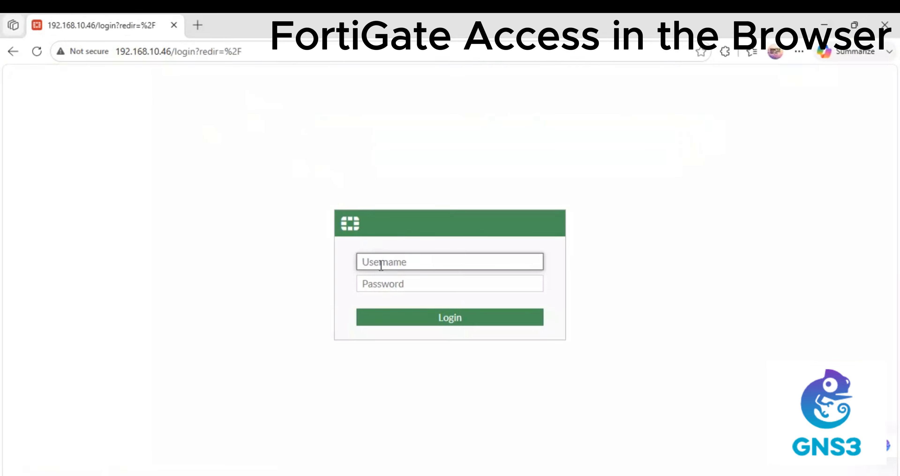
type("admin")
key("Tab")
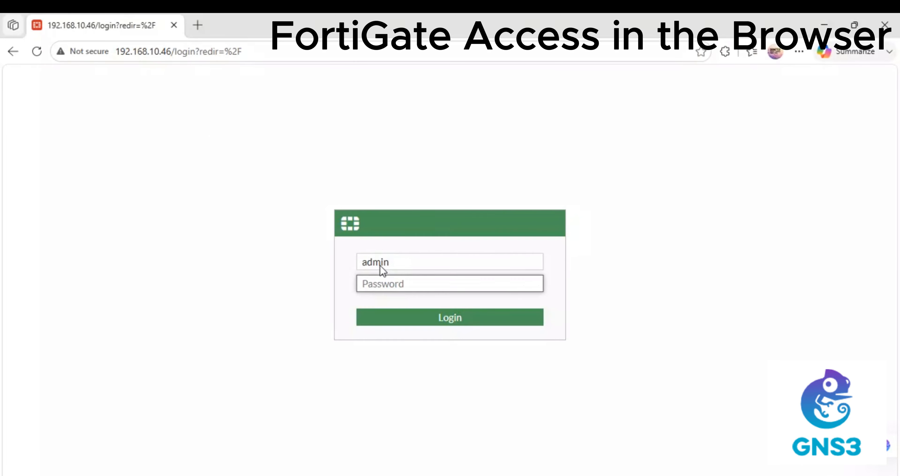
key("Return")
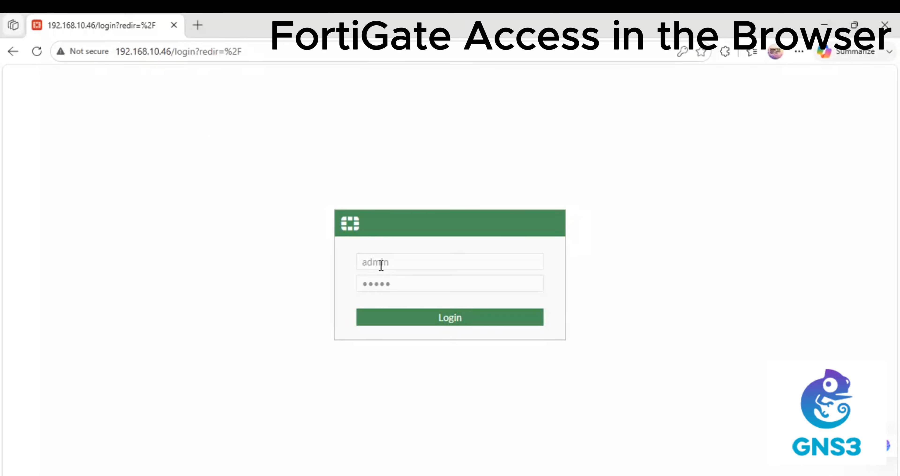
left_click(668, 230)
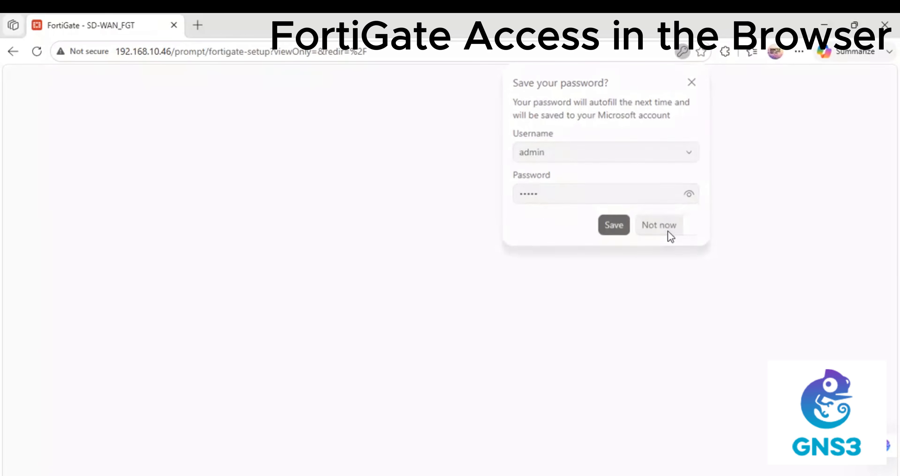
Finish Dashboard Setup with the optimal dashboards and dismiss the FortiOS 7.0.0 notice
left_click(417, 352)
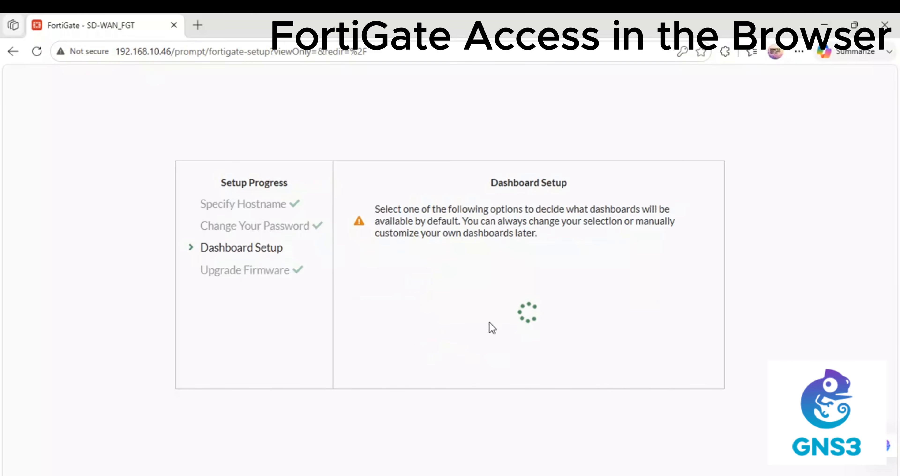
left_click(478, 365)
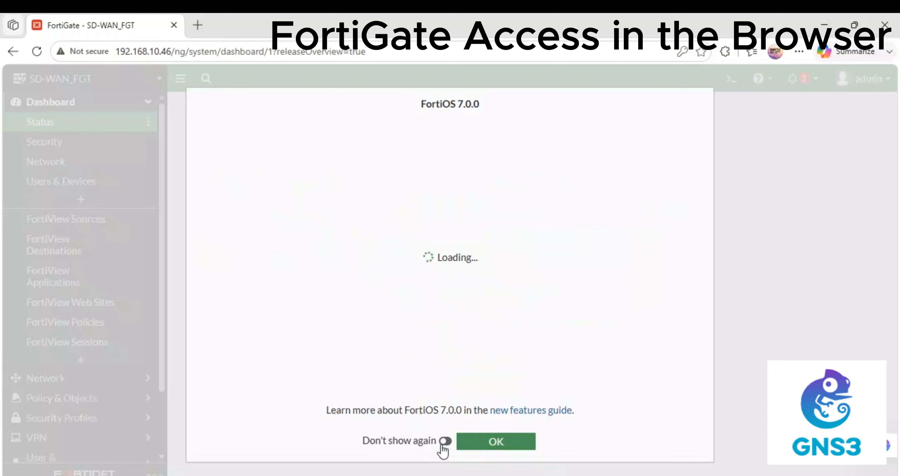
left_click(445, 441)
left_click(467, 441)
Go to the Network > Interfaces list showing ISP-1, ISP2, LAN and port4
left_click(73, 163)
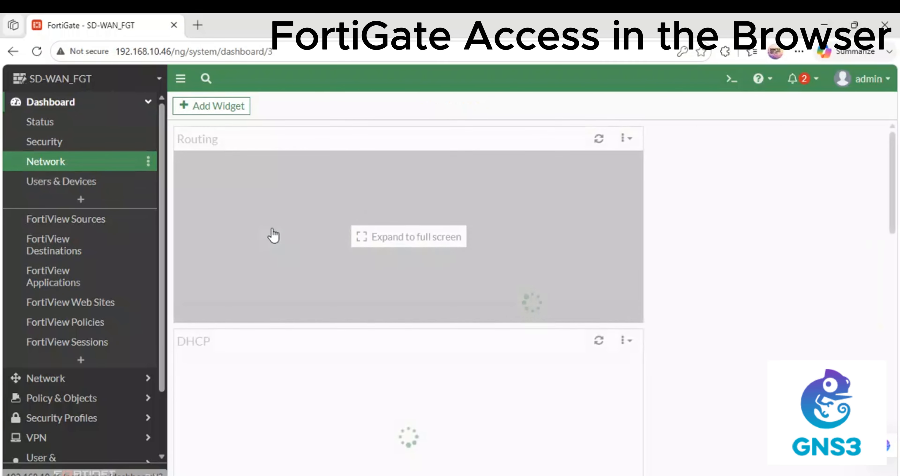
scroll(95, 326, "down", 2)
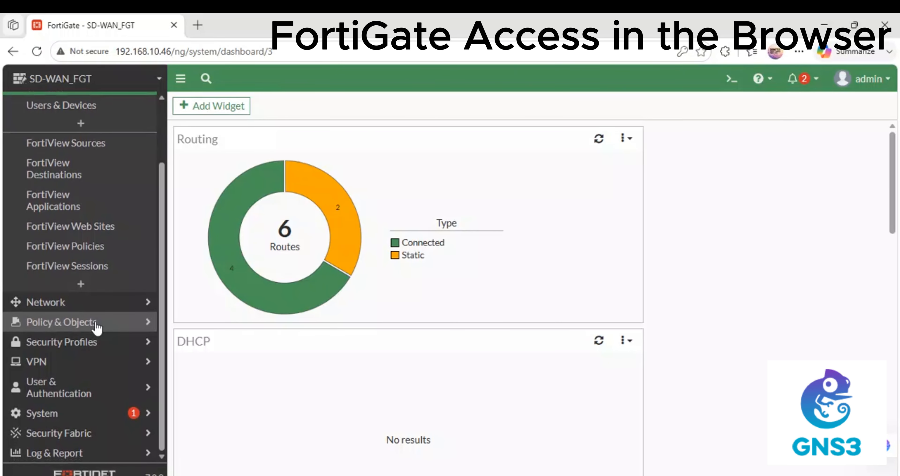
scroll(95, 326, "up", 1)
scroll(93, 309, "down", 1)
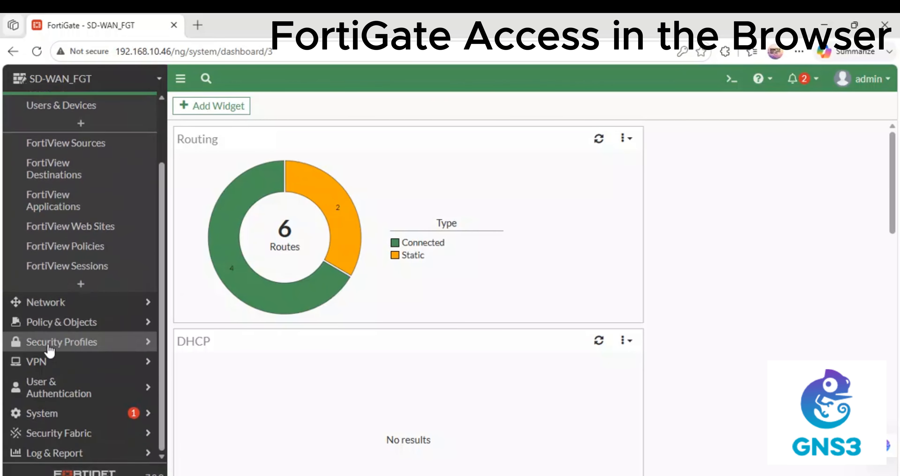
left_click(63, 303)
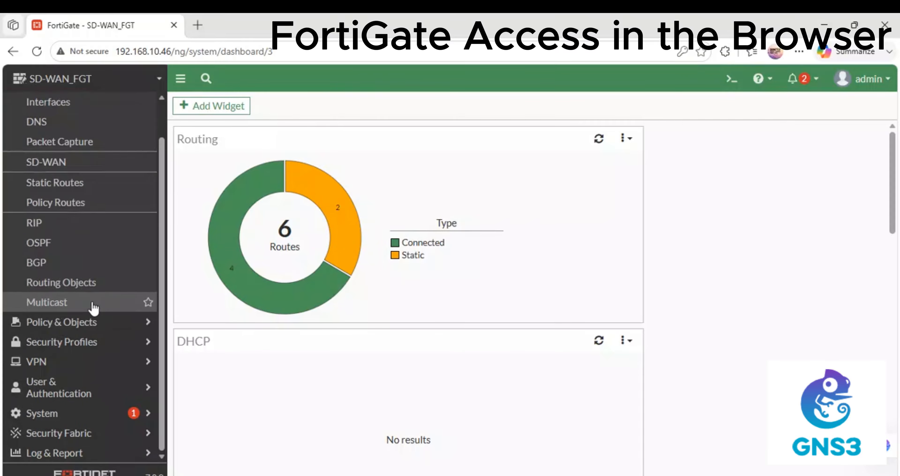
left_click(60, 105)
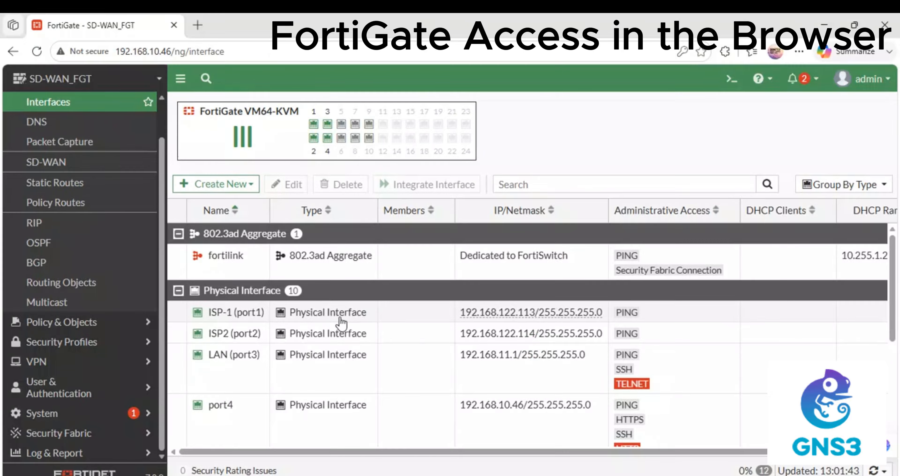
Enable a DHCP server on LAN (port3) with range 192.168.11.20-192.168.11.254 and save
double_click(228, 354)
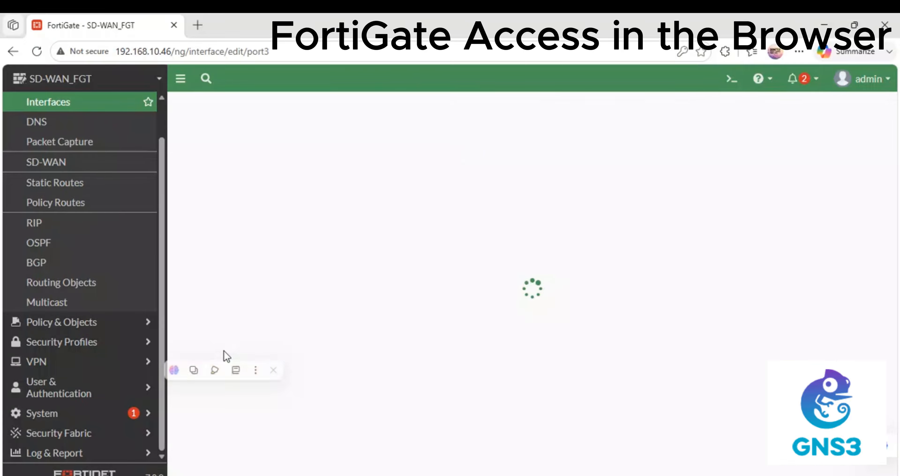
scroll(303, 255, "down", 5)
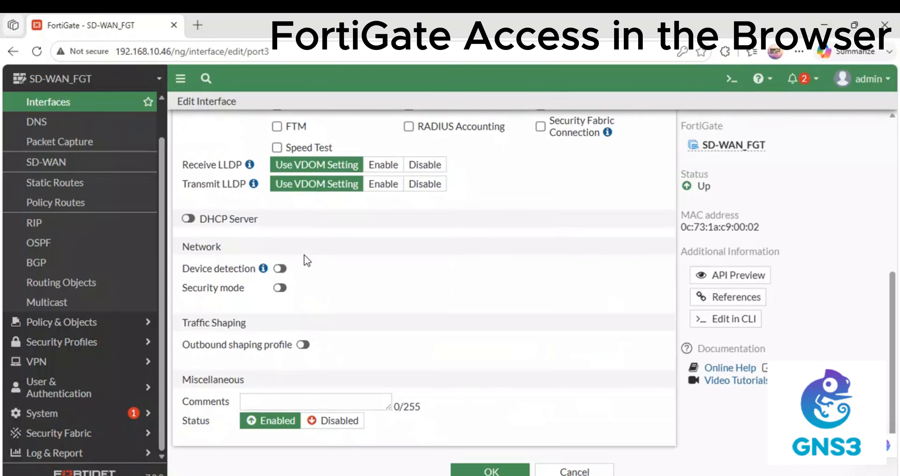
left_click(208, 222)
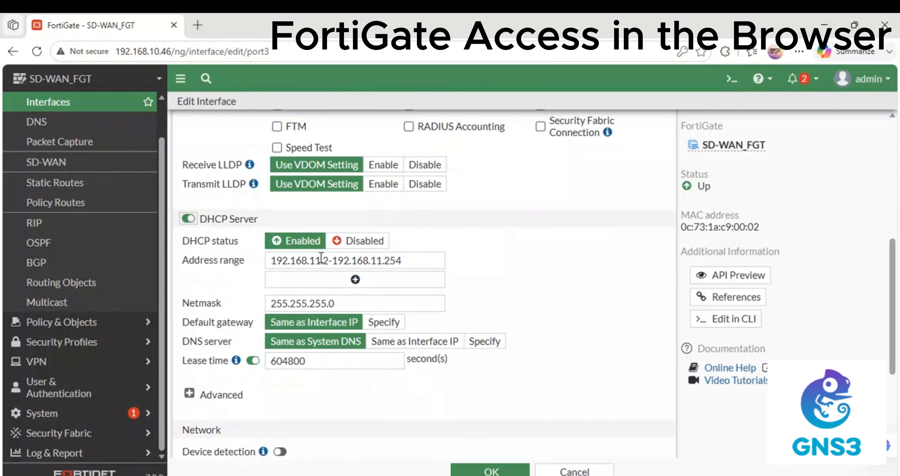
left_click(329, 260)
type("0")
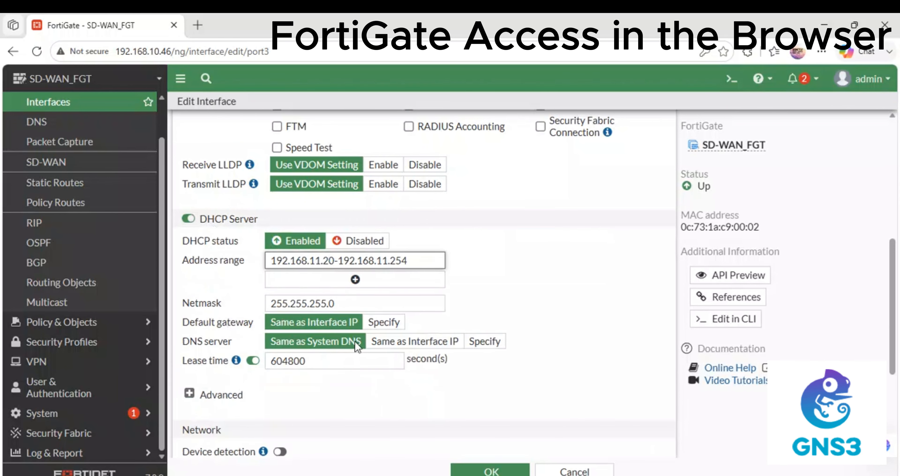
left_click(461, 471)
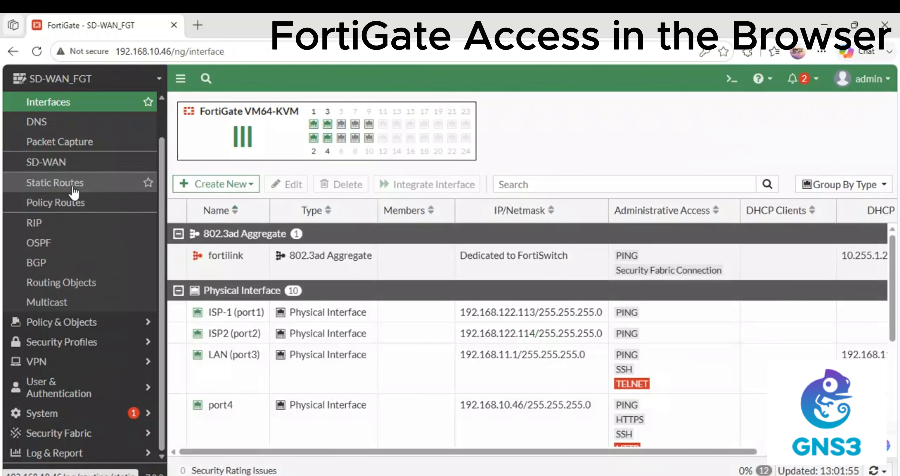
On the SD-WAN Zones page, start a new SD-WAN member, then cancel it
left_click(64, 162)
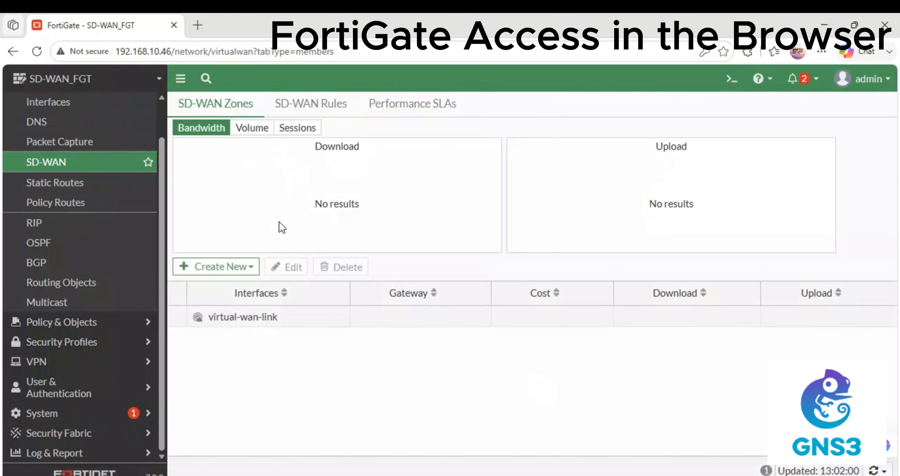
left_click(238, 267)
left_click(221, 285)
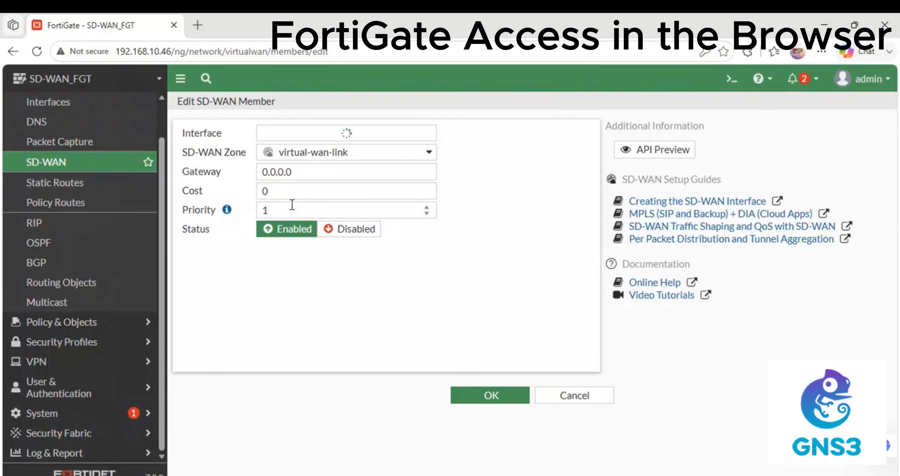
left_click(353, 229)
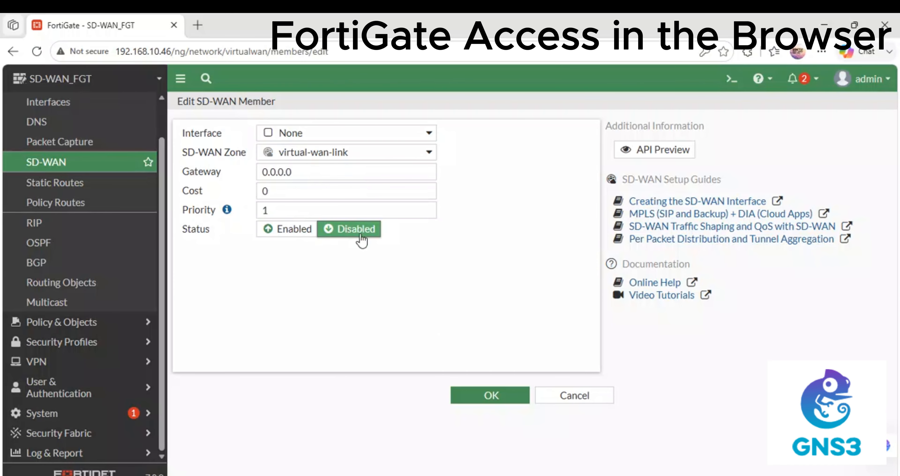
left_click(562, 397)
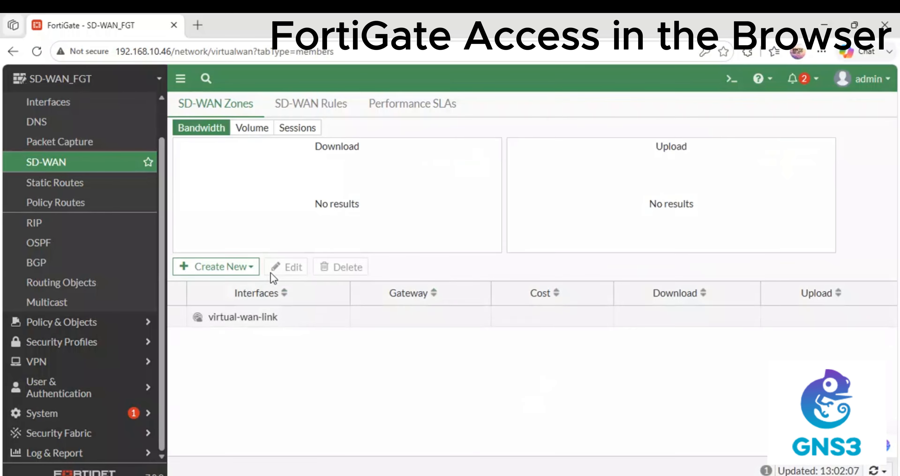
Create a new SD-WAN zone named 'SD-WAN'
left_click(251, 268)
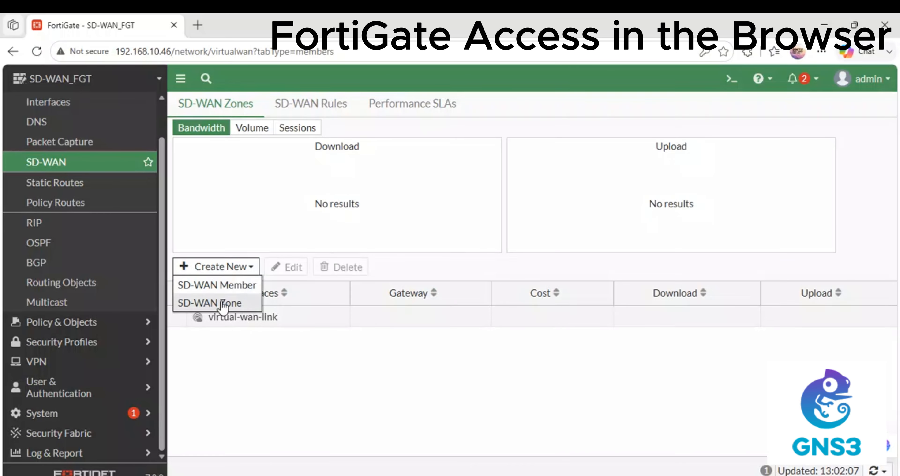
left_click(229, 301)
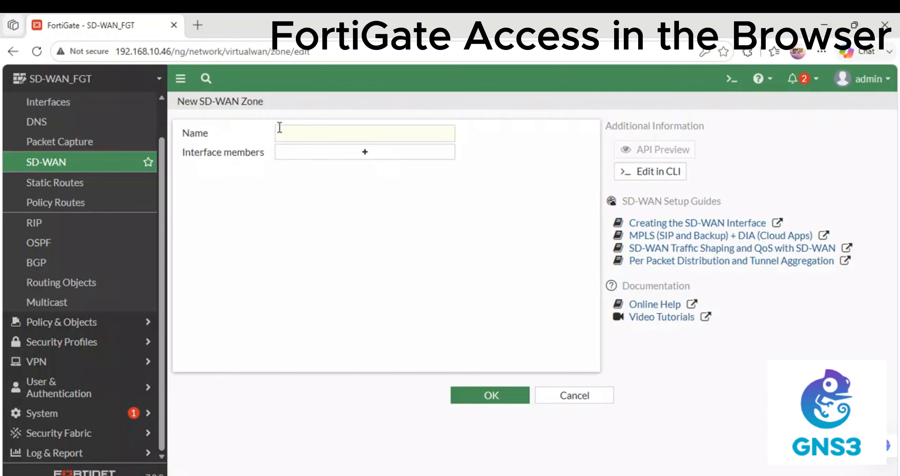
left_click(290, 130)
type("SD-WAN")
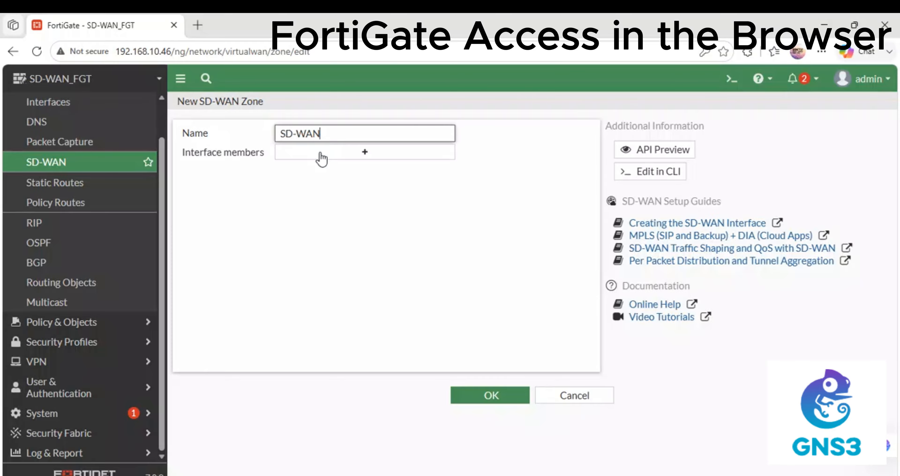
left_click(509, 398)
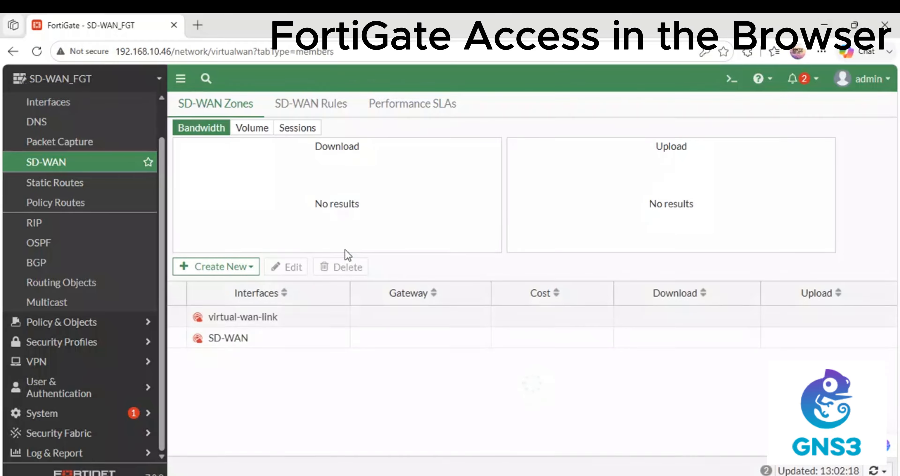
Add ISP-1 (port1) to the SD-WAN zone, keeping the gateway Dynamic
left_click(243, 271)
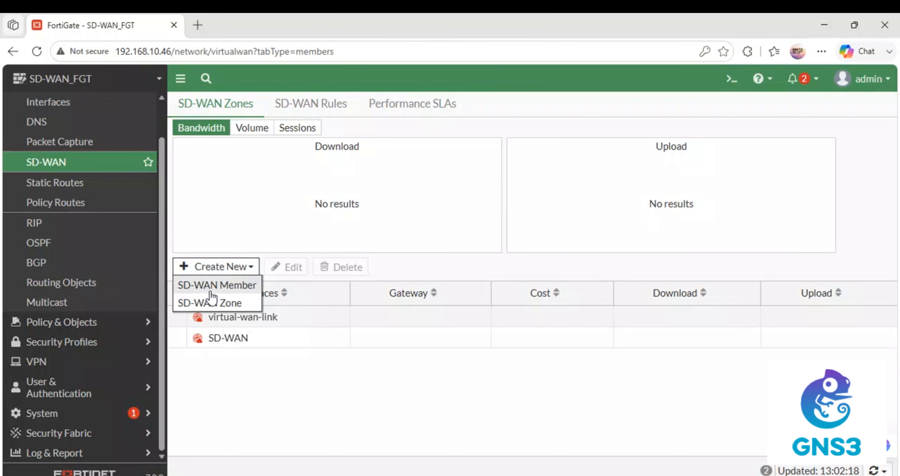
left_click(212, 290)
left_click(301, 141)
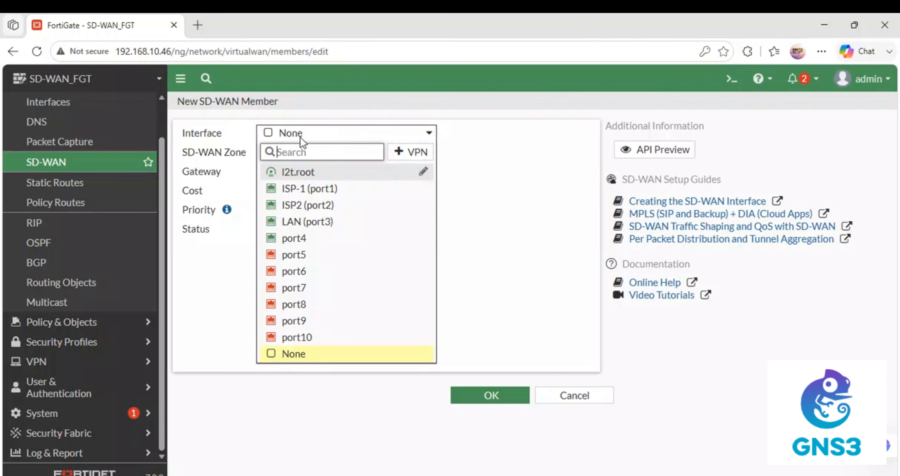
left_click(317, 192)
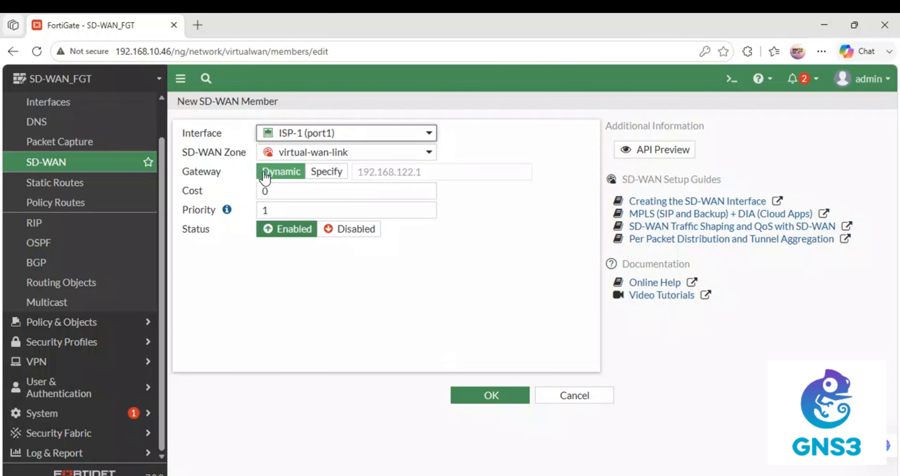
left_click(327, 172)
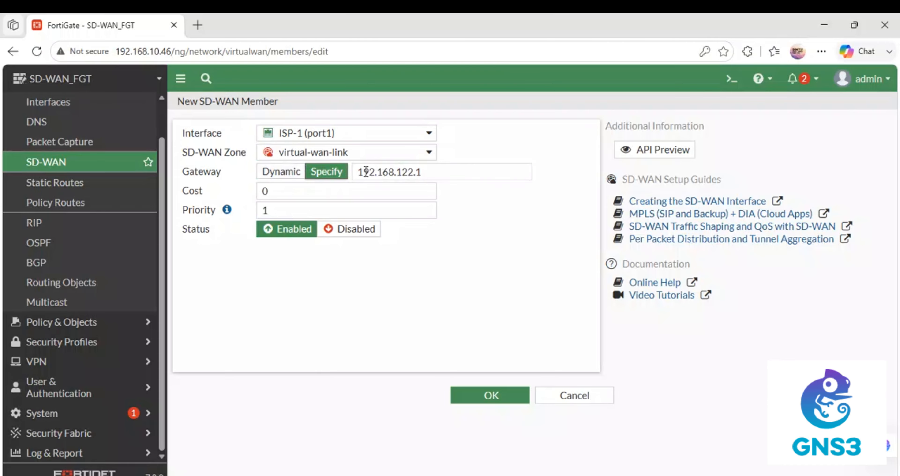
left_click(295, 177)
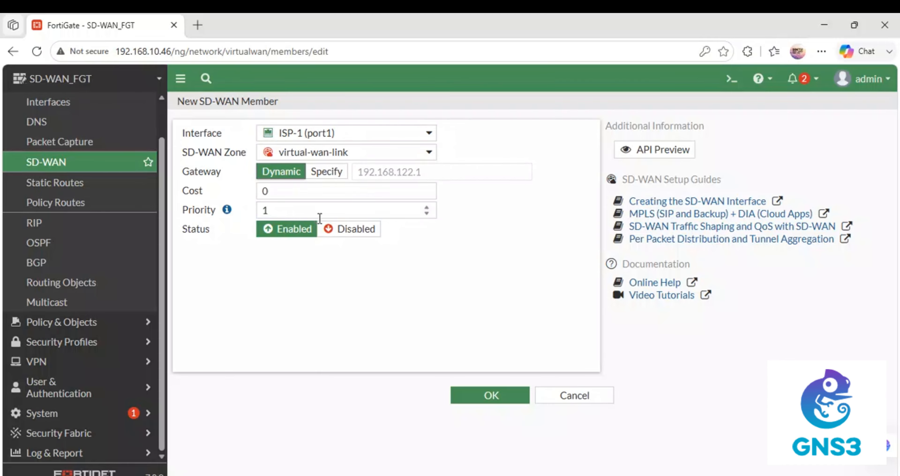
left_click(336, 152)
left_click(320, 192)
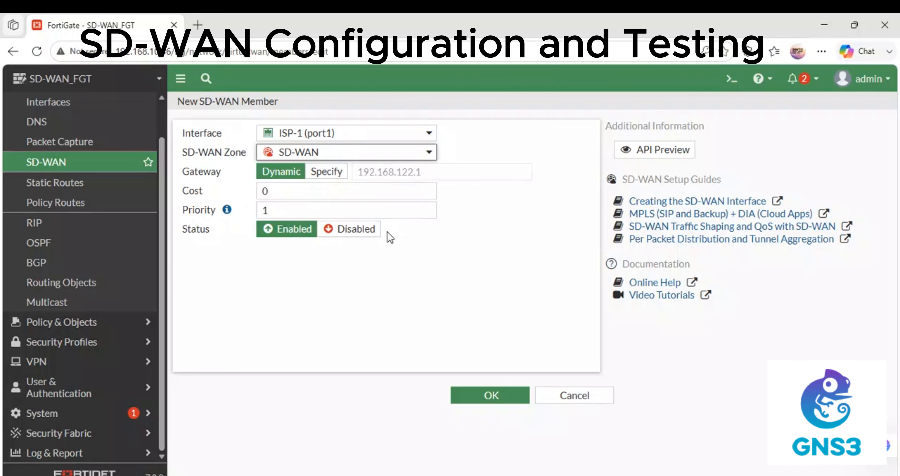
left_click(474, 398)
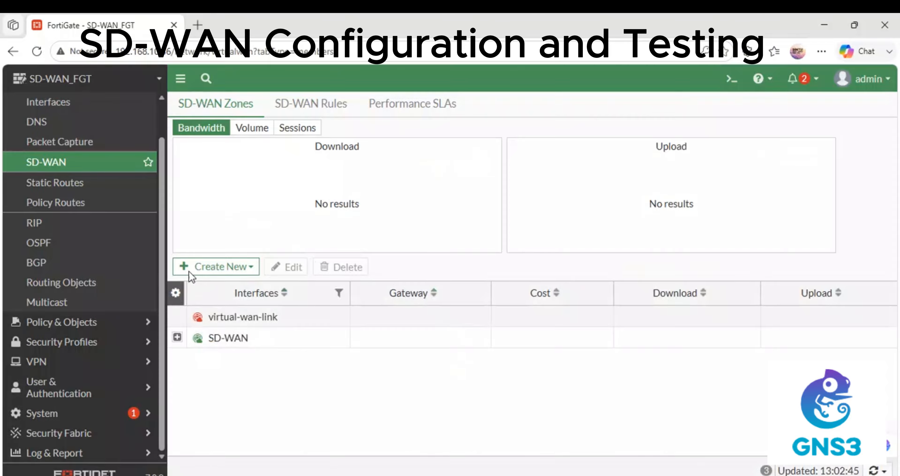
left_click(246, 268)
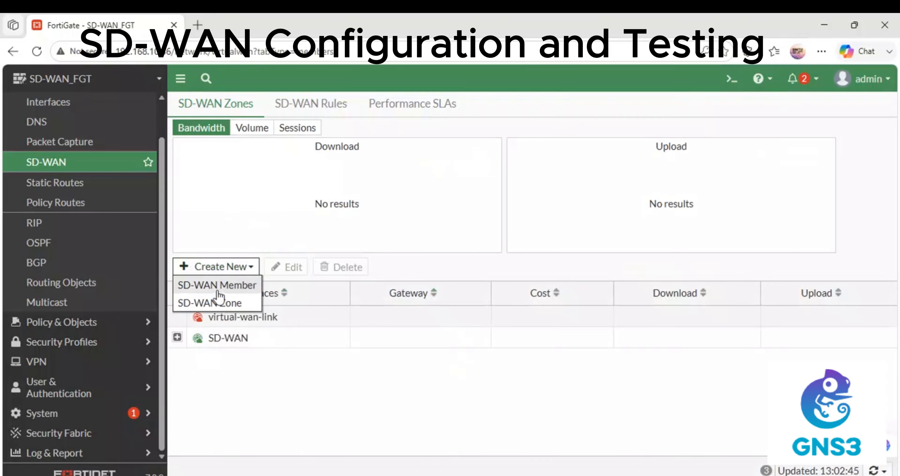
left_click(225, 286)
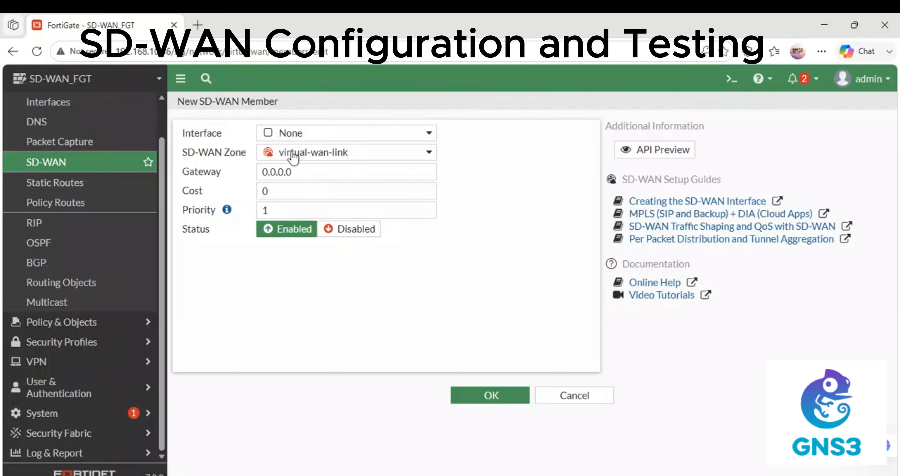
Add ISP2 (port2) to the SD-WAN zone with a Dynamic gateway
left_click(312, 137)
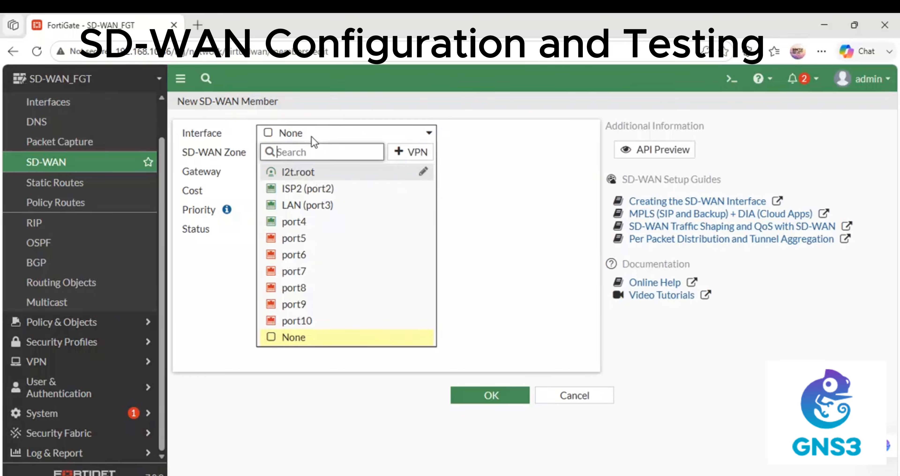
left_click(301, 192)
left_click(319, 158)
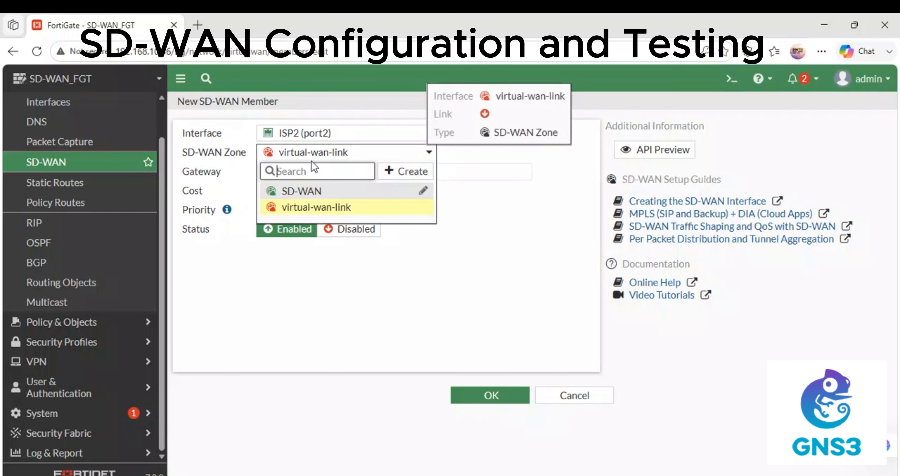
left_click(294, 191)
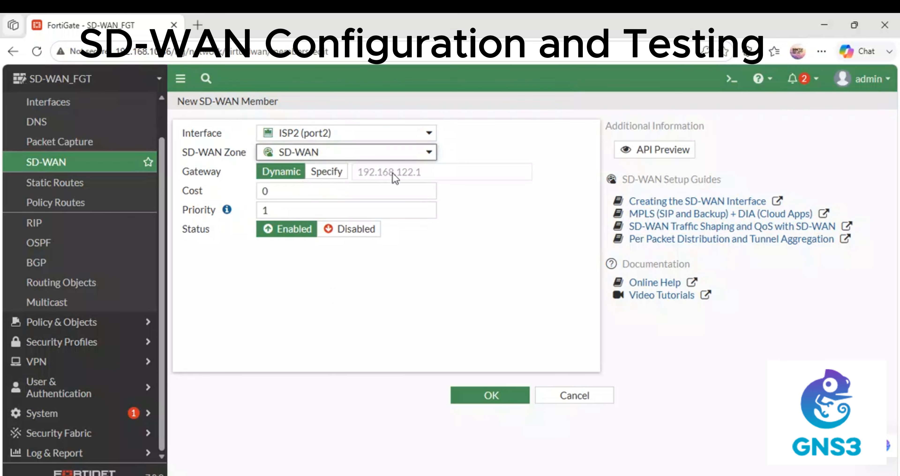
left_click(329, 172)
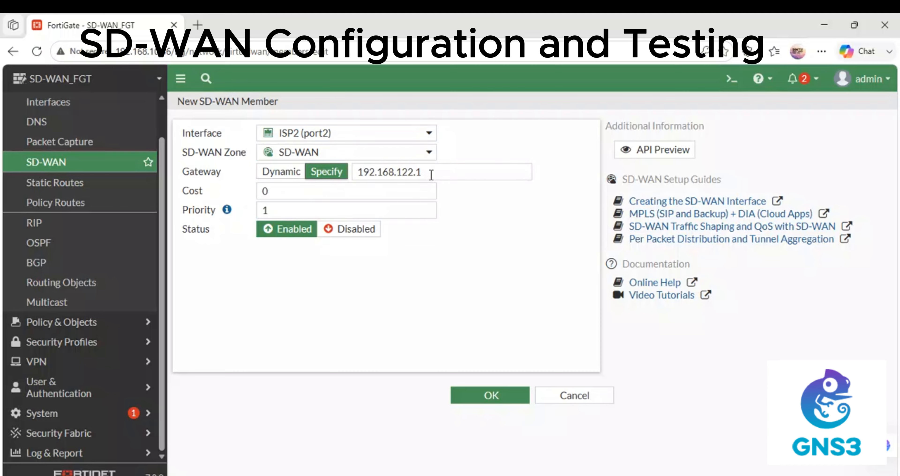
left_click(285, 174)
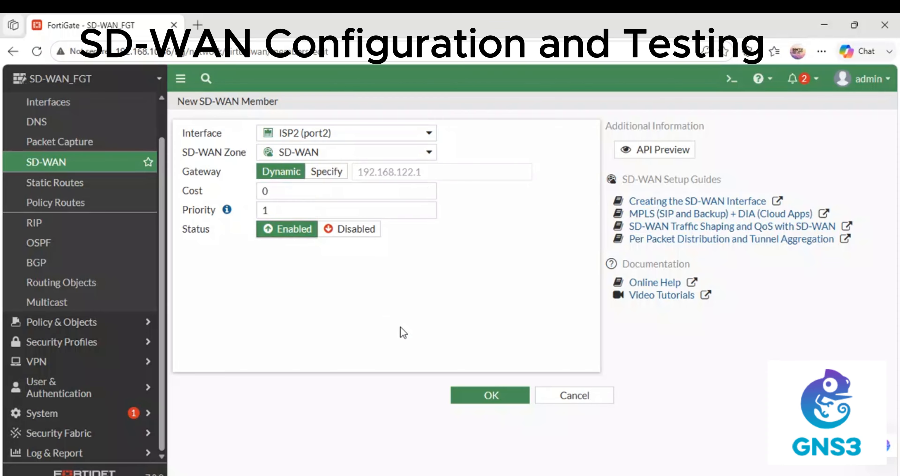
left_click(491, 402)
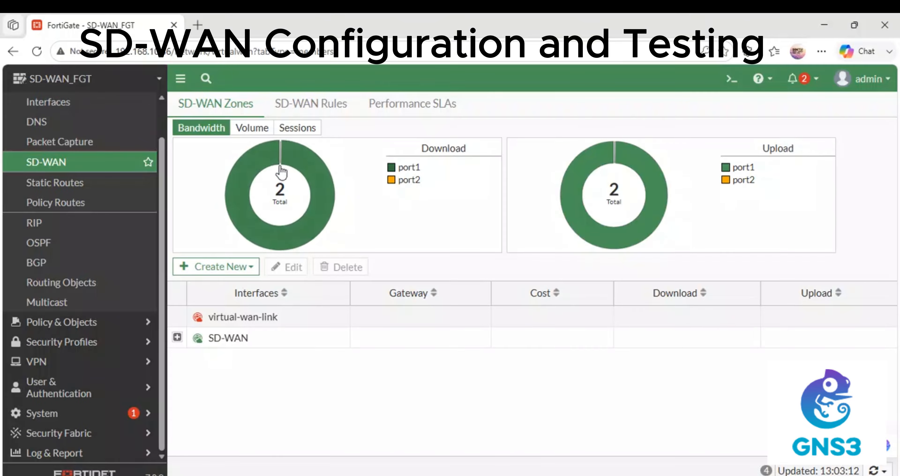
Expand the SD-WAN zone to check ISP-1 and ISP2, then go to Static Routes
left_click(178, 337)
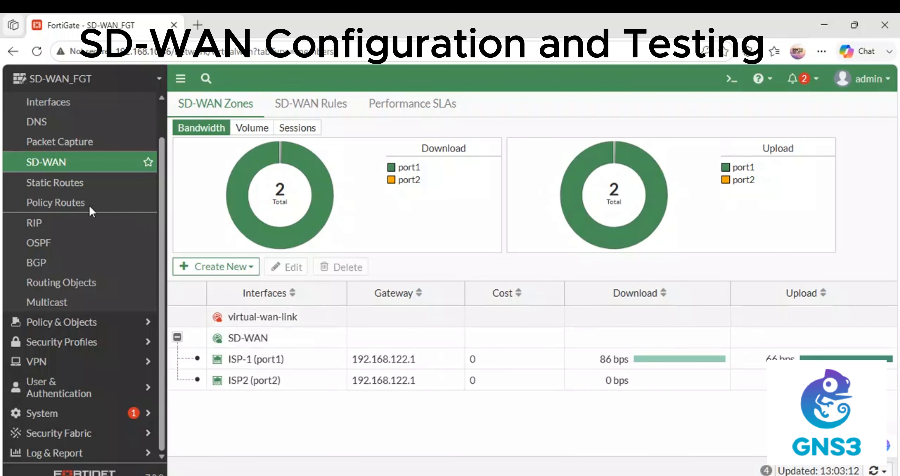
left_click(53, 184)
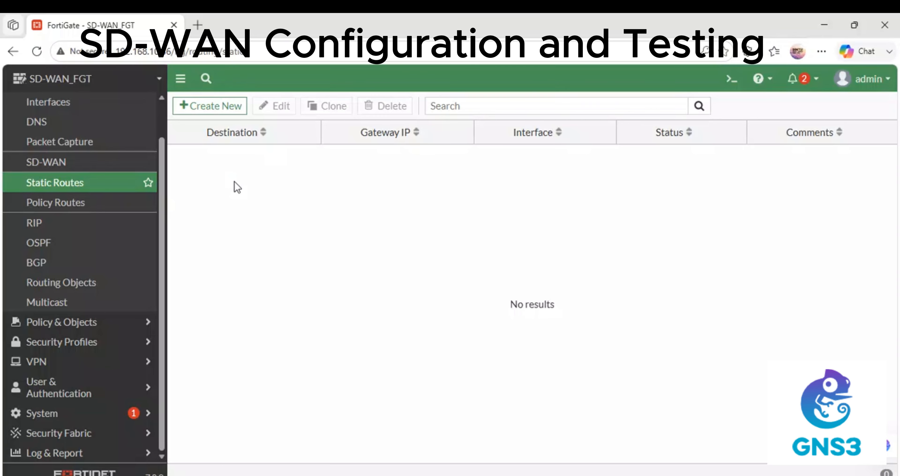
Create a default 0.0.0.0/0 static route through the SD-WAN interface
left_click(214, 106)
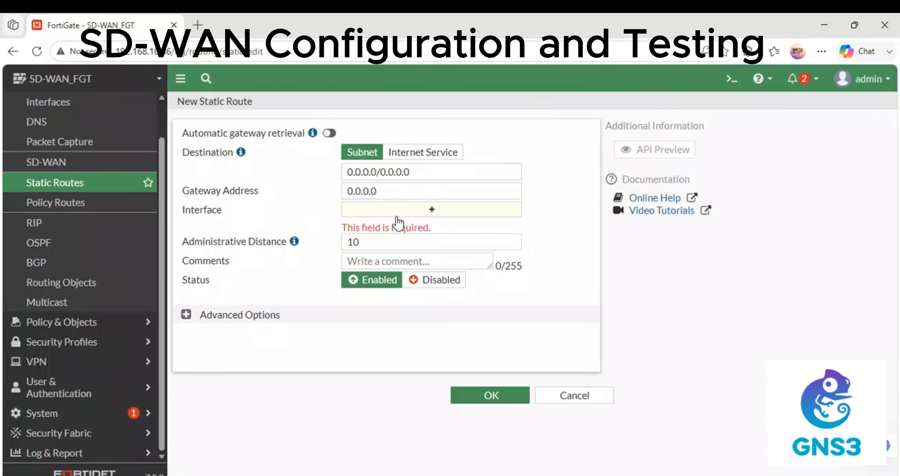
left_click_drag(396, 192, 307, 195)
left_click(418, 209)
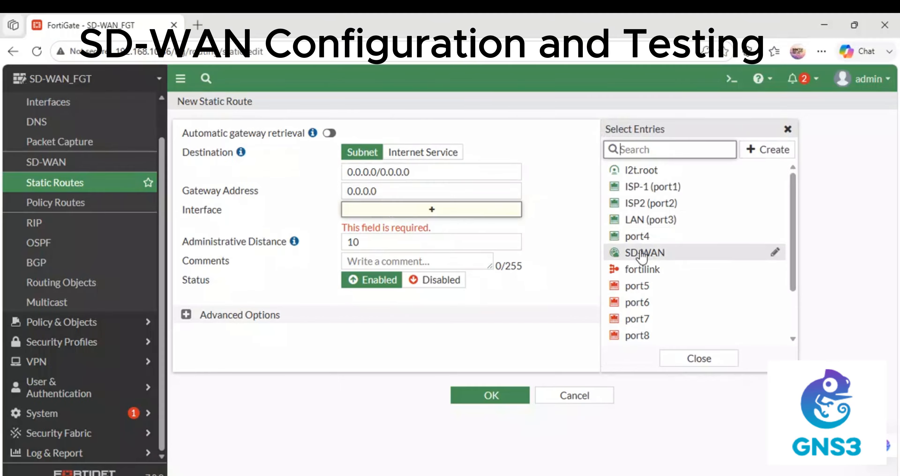
left_click(642, 254)
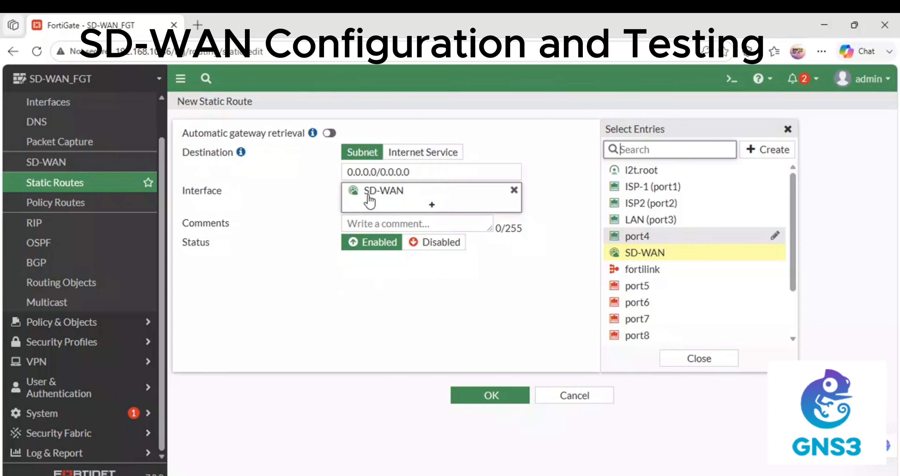
left_click(476, 395)
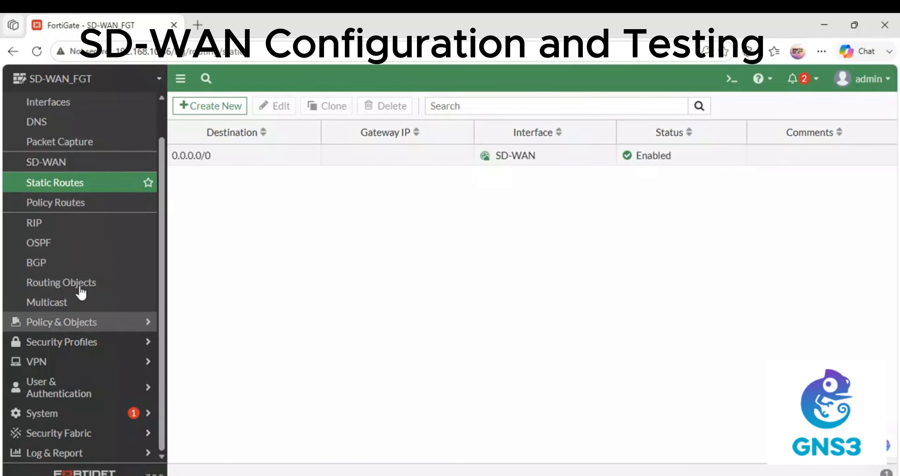
left_click(84, 322)
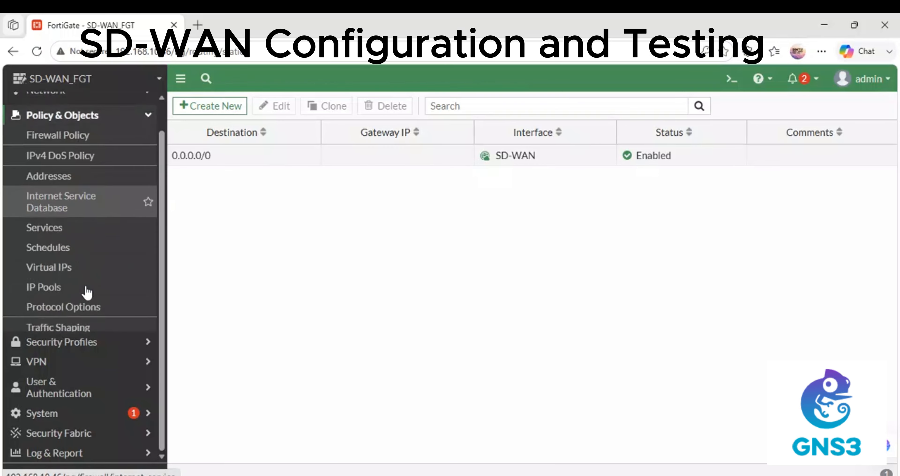
Start a firewall policy named LAN-SDWAN from LAN (port3) to the SD-WAN zone
left_click(82, 130)
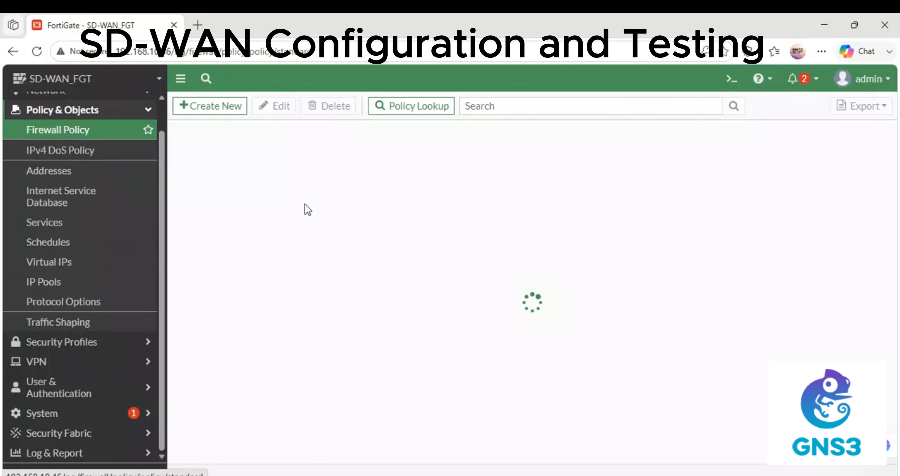
left_click(213, 118)
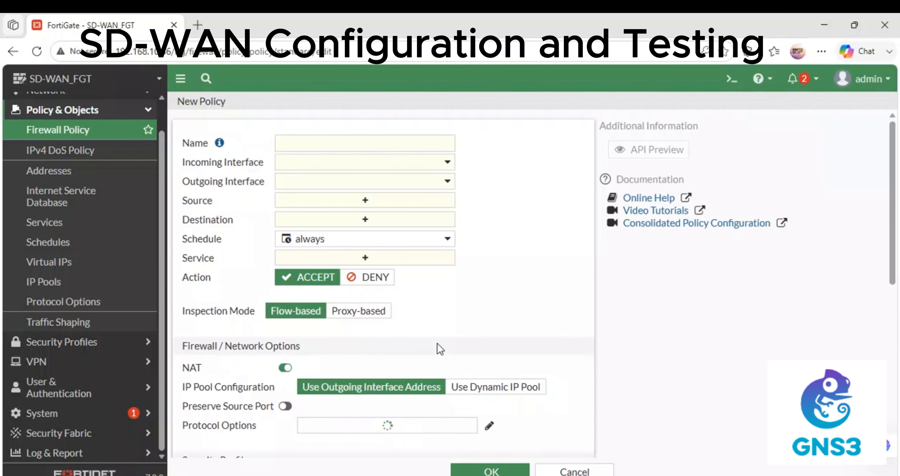
left_click(295, 146)
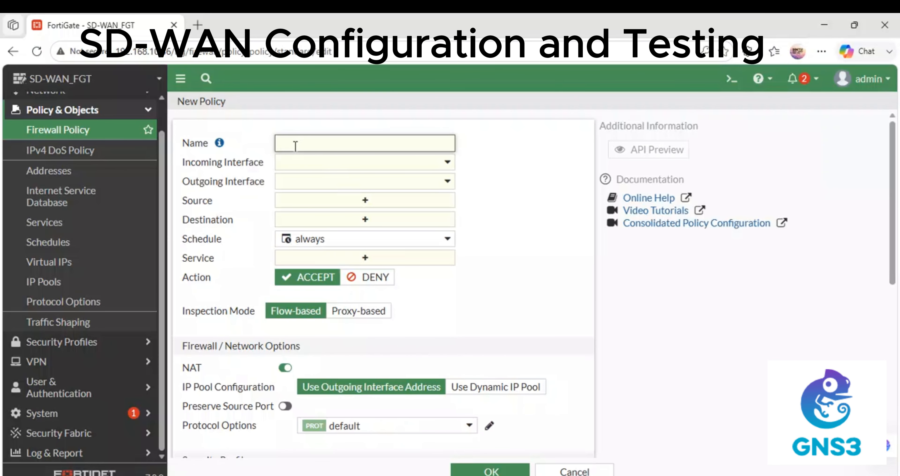
type("LAN-SDWAN")
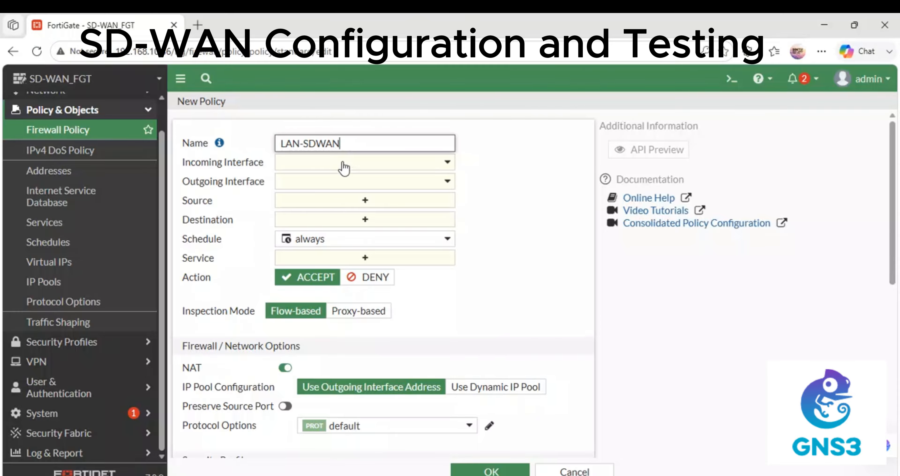
left_click(320, 167)
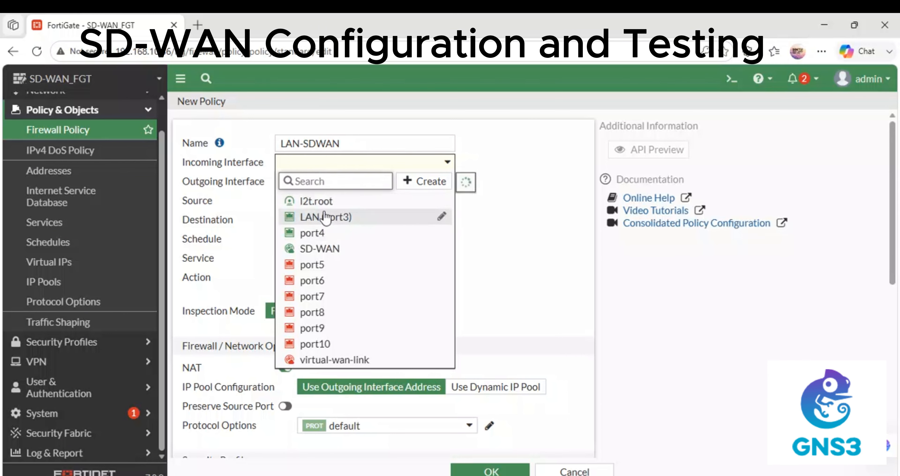
left_click(312, 217)
left_click(334, 188)
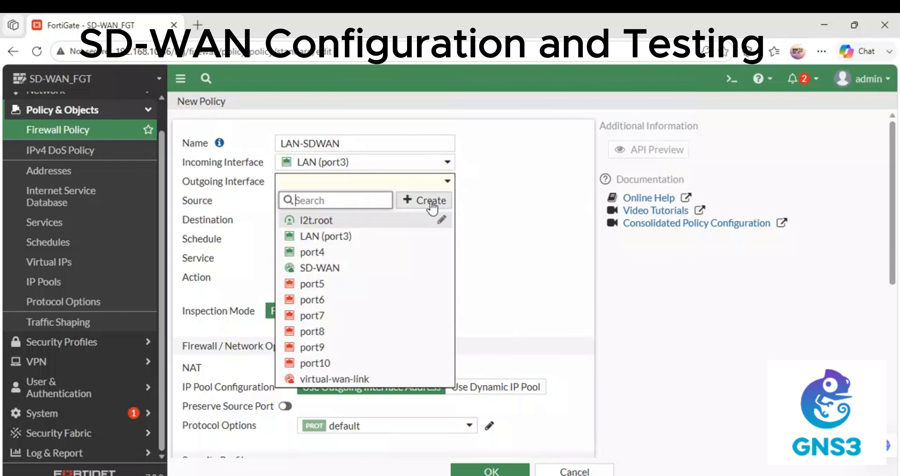
left_click(332, 265)
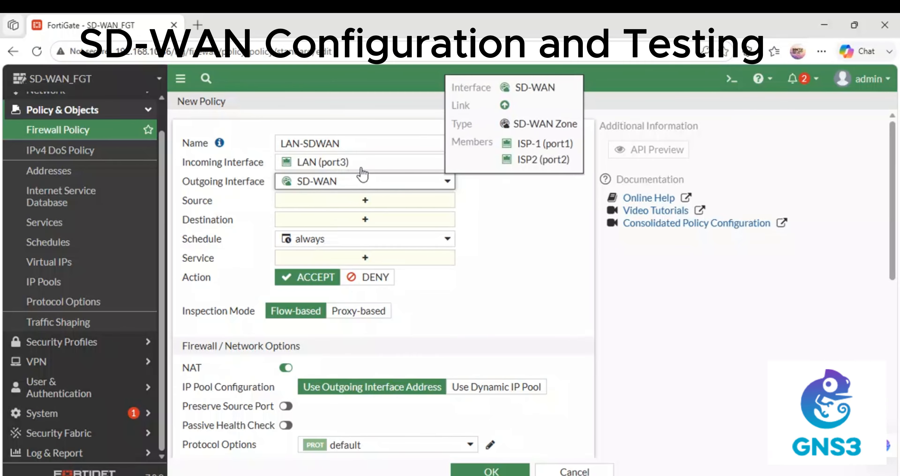
Set source and destination to all, service ALL, log all sessions, and save
mouse_move(433, 159)
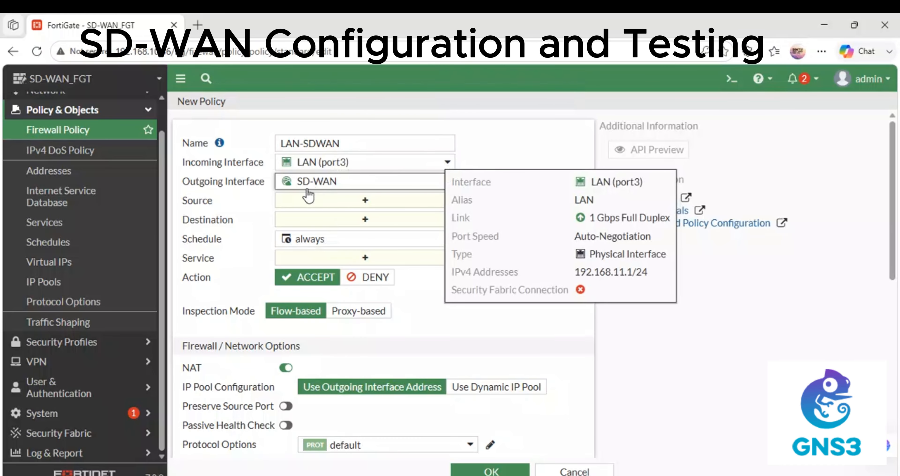
left_click(332, 202)
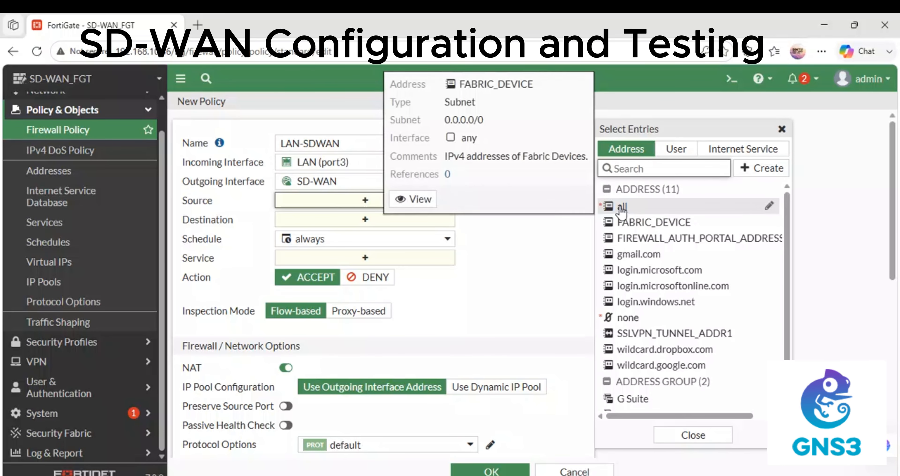
left_click(623, 206)
left_click(303, 234)
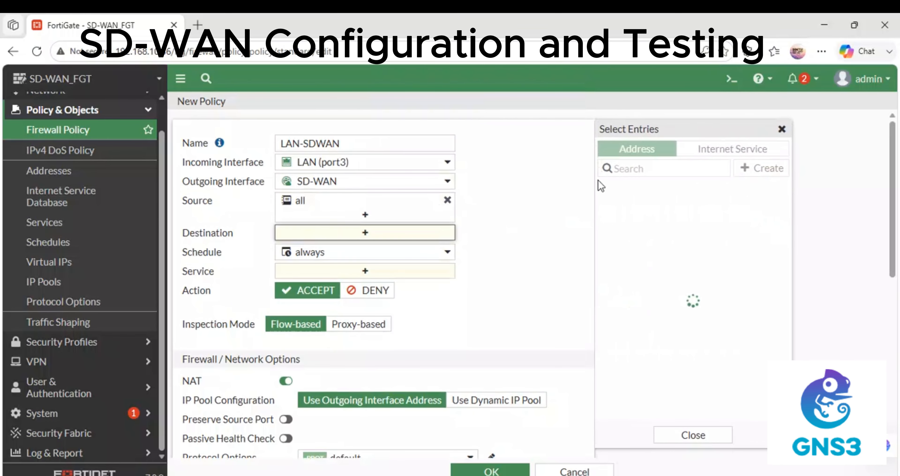
left_click(625, 206)
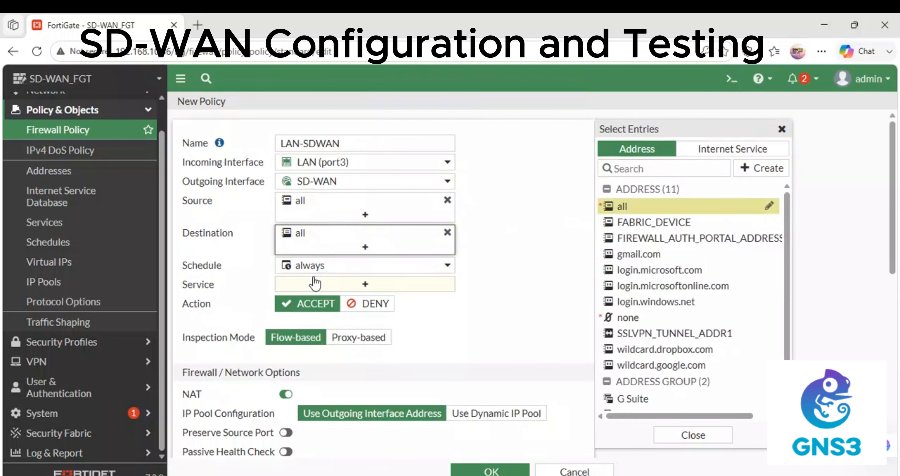
left_click(308, 289)
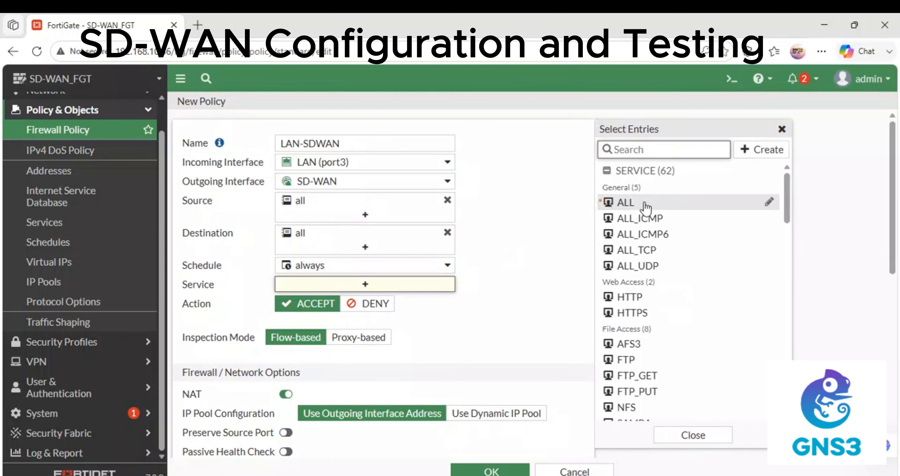
left_click(647, 207)
scroll(376, 337, "down", 10)
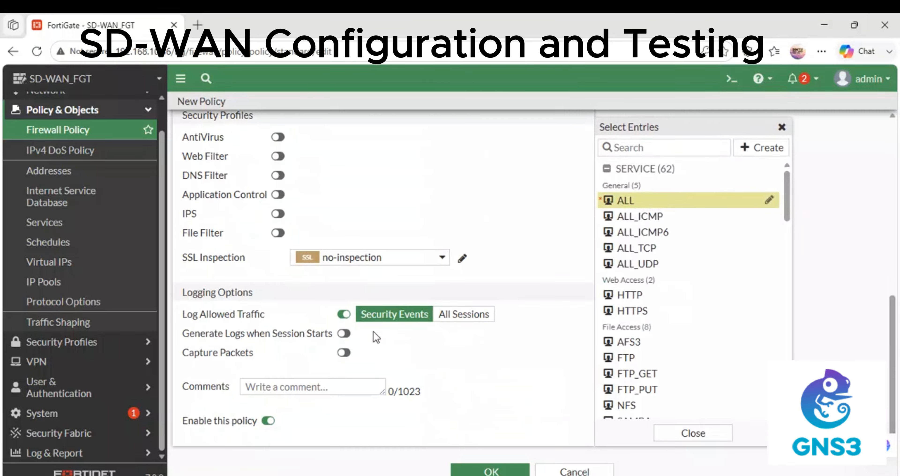
left_click(461, 316)
left_click(471, 467)
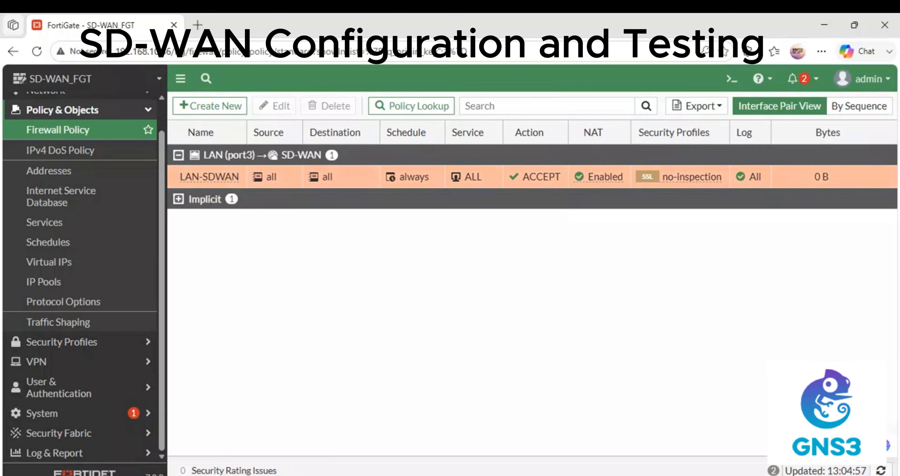
In GNS3, open PC1's console, stop the 8.8.8.8 ping, and clear the screen
left_click(406, 437)
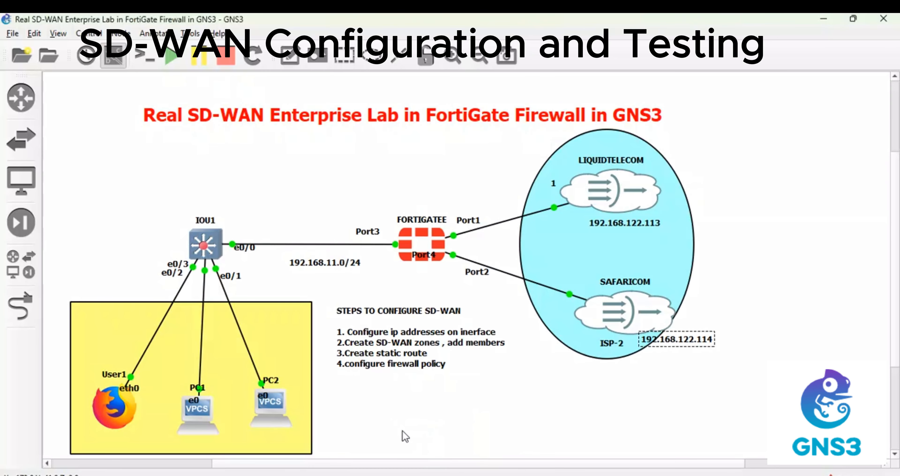
double_click(203, 411)
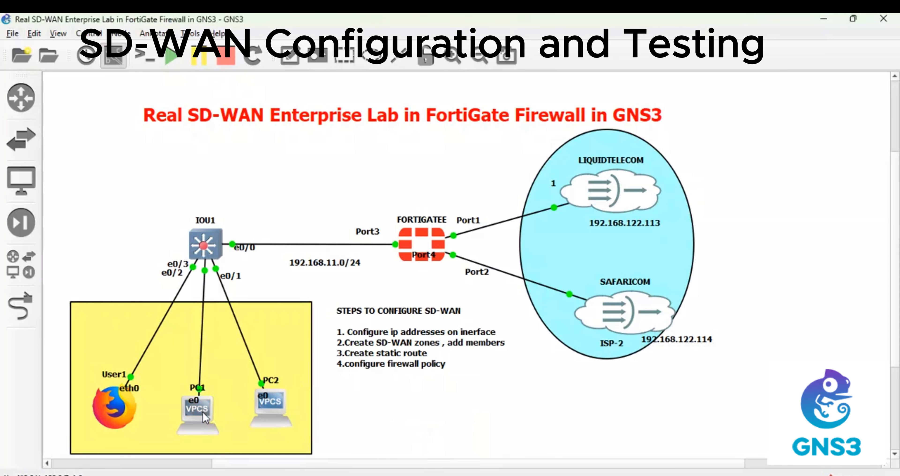
key("ctrl+c")
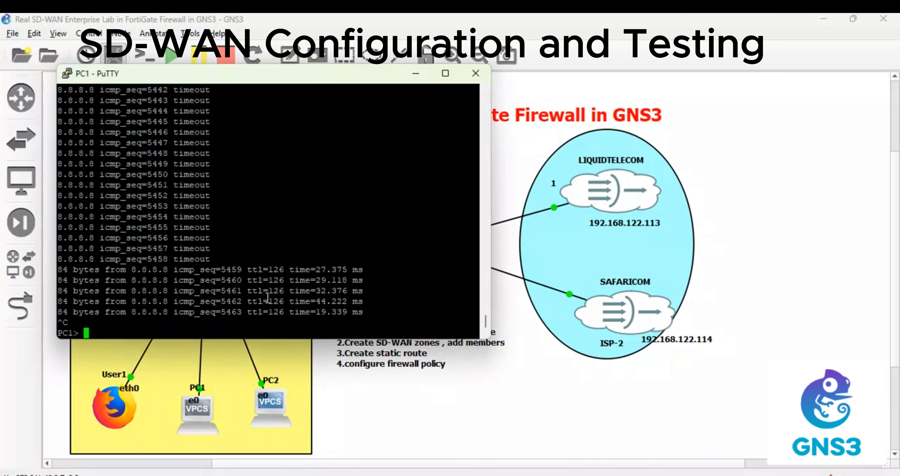
key("Return")
key("Return")
key("Return")
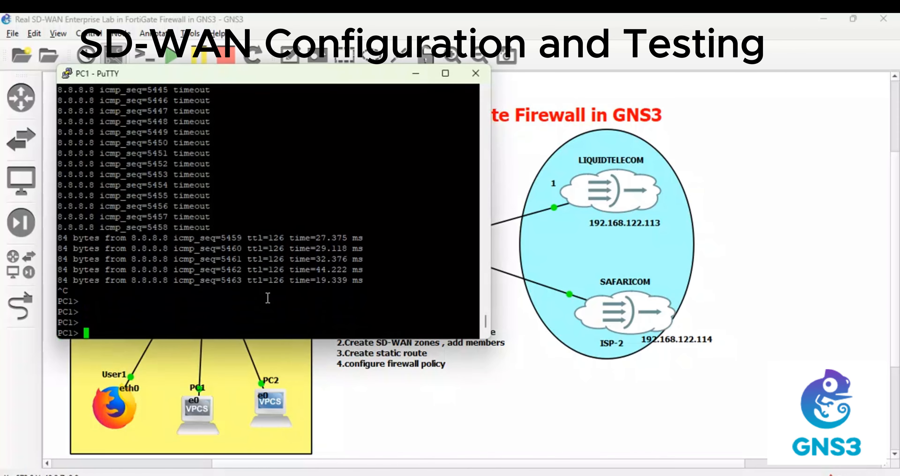
type("clear")
key("Return")
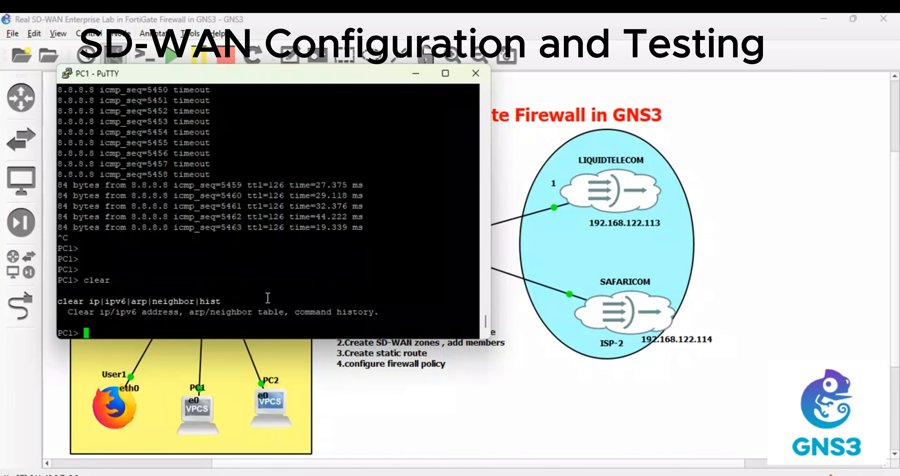
key("Return")
key("Return")
key("Return")
key("Return")
key("Return")
key("Return")
key("Return")
key("Return")
key("Return")
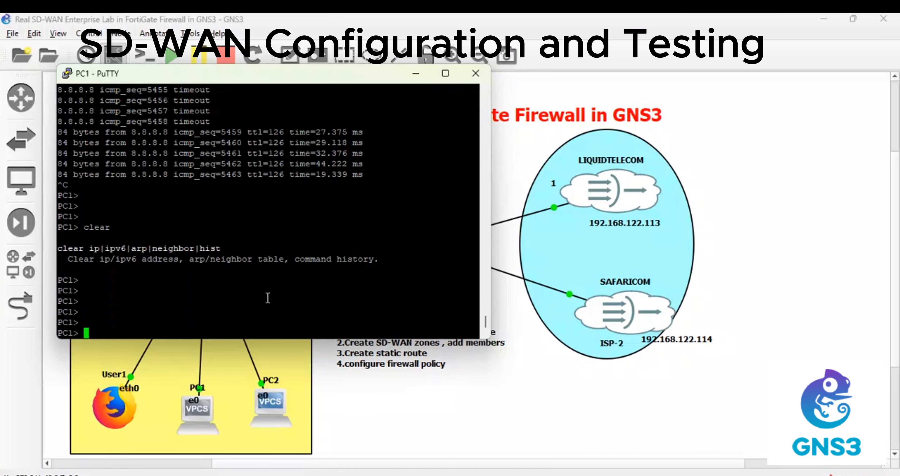
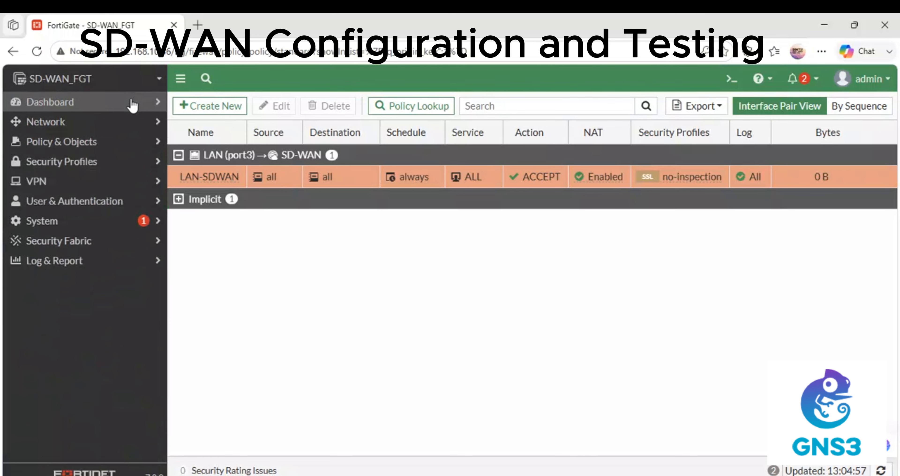
Add an SD-WAN monitor to the dashboard and open it, still showing no results
left_click(132, 105)
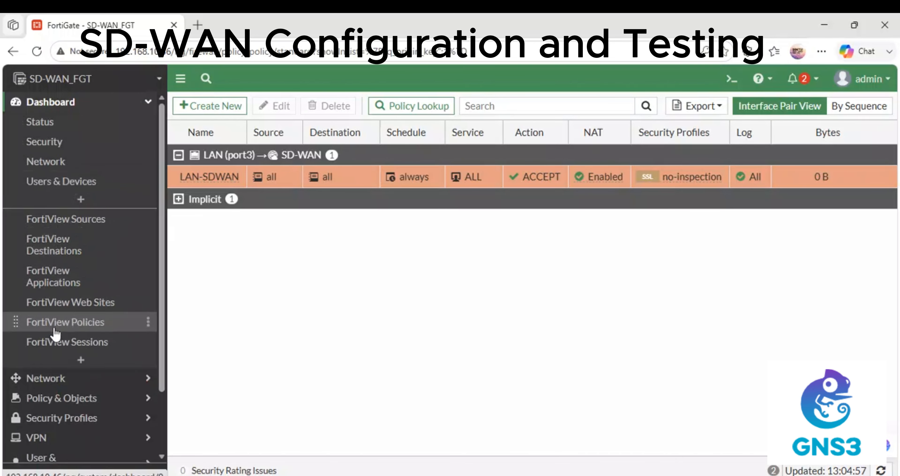
left_click(72, 355)
left_click(528, 206)
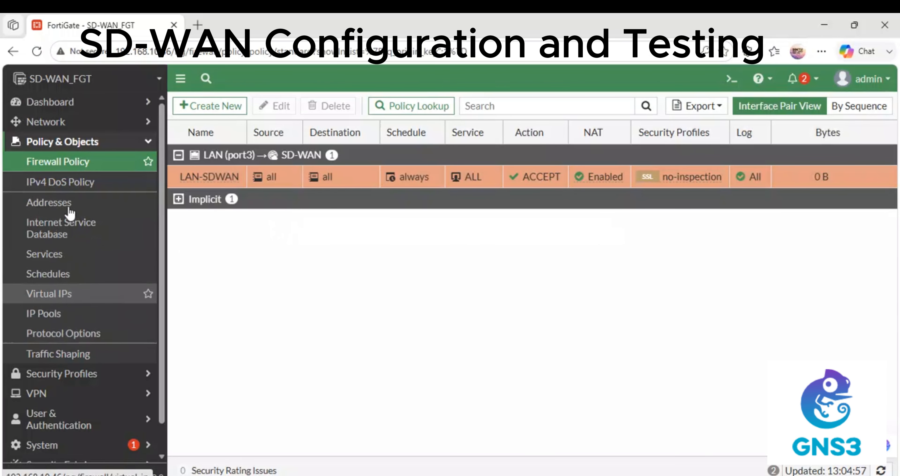
left_click(131, 141)
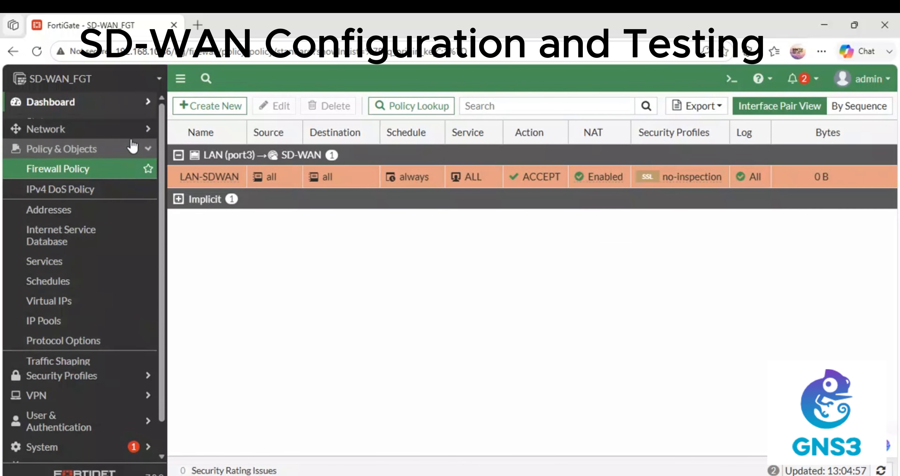
left_click(56, 362)
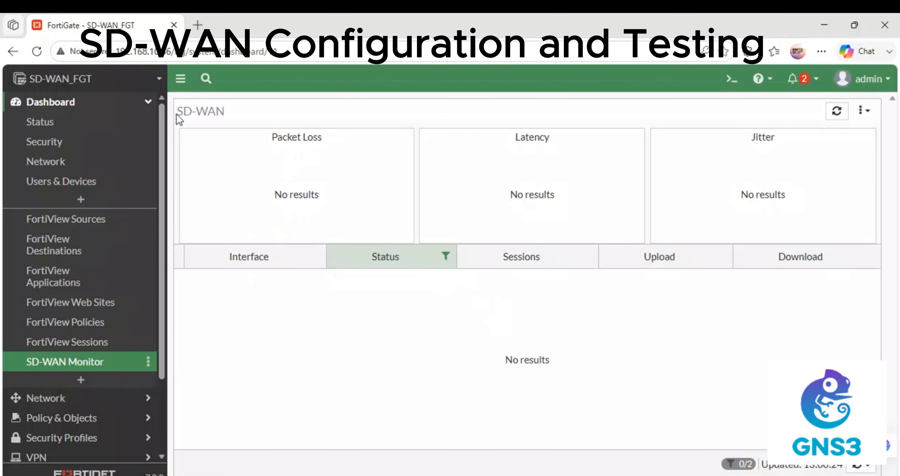
On the Network > SD-WAN page, list the SD-WAN zone's members ISP-1 (port1) and ISP2 (port2)
scroll(63, 301, "down", 3)
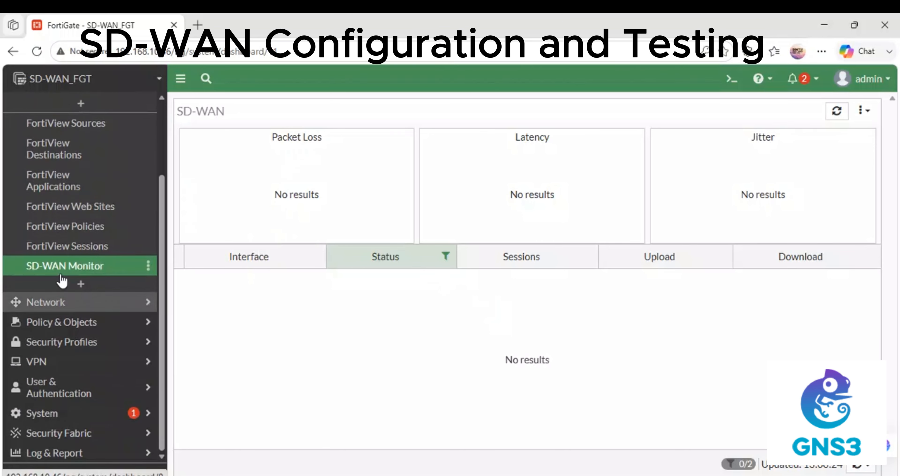
left_click(86, 301)
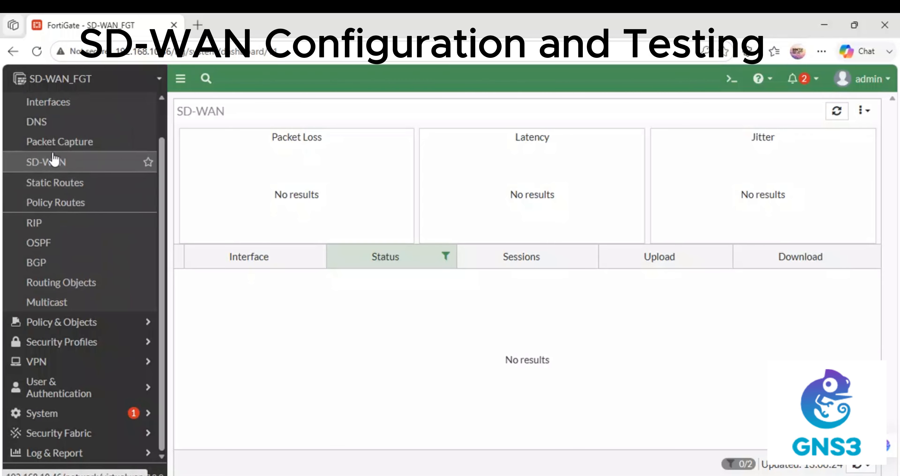
left_click(54, 159)
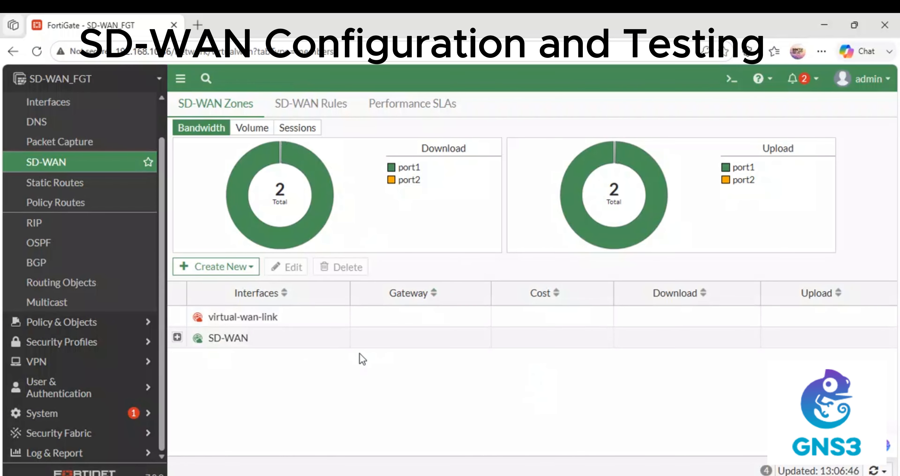
left_click(177, 337)
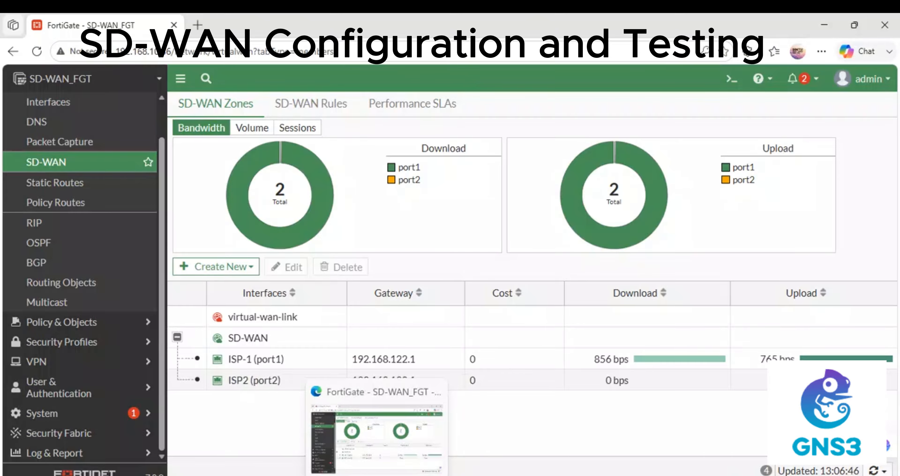
In the GNS3 topology, open PC1's console, cancelling an accidental hostname change
mouse_move(435, 475)
left_click(434, 443)
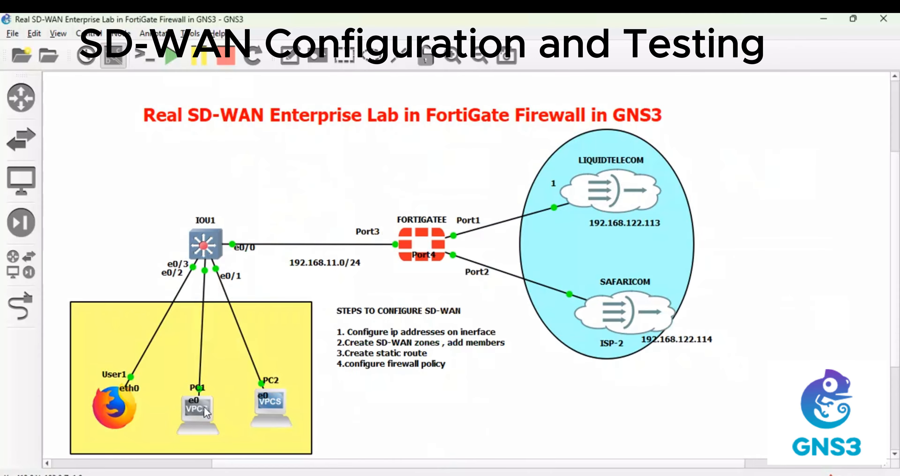
double_click(199, 405)
left_click(461, 271)
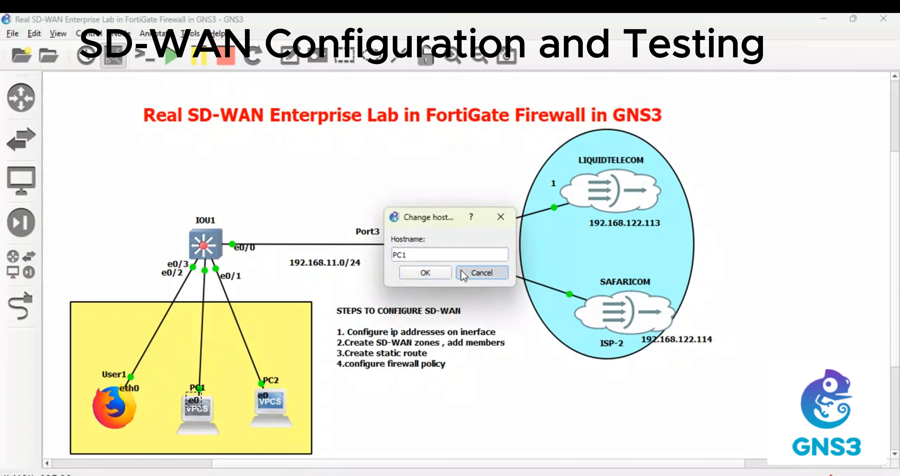
double_click(206, 418)
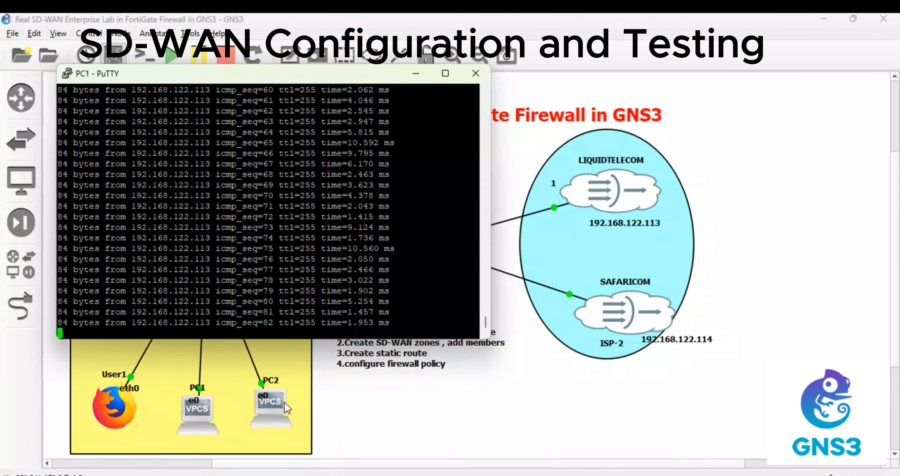
On PC2, replace the ping to 192.168.122.113 with a continuous ping to 192.168.122.114
double_click(284, 411)
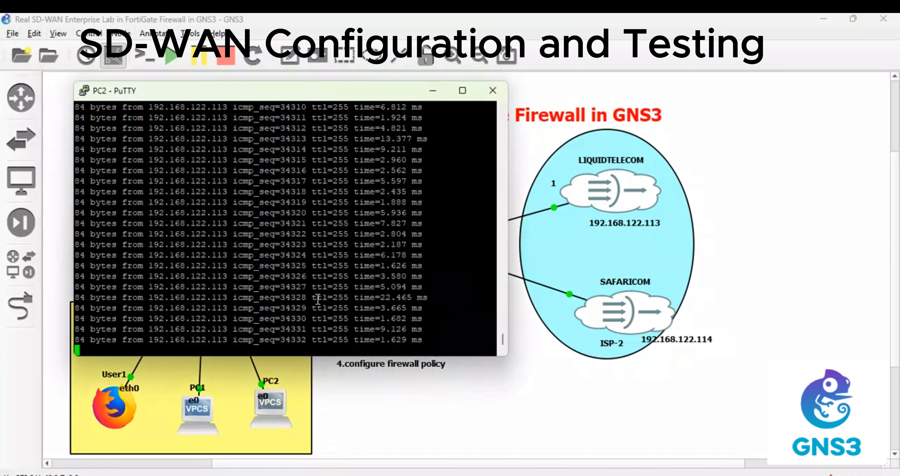
key("ctrl+c")
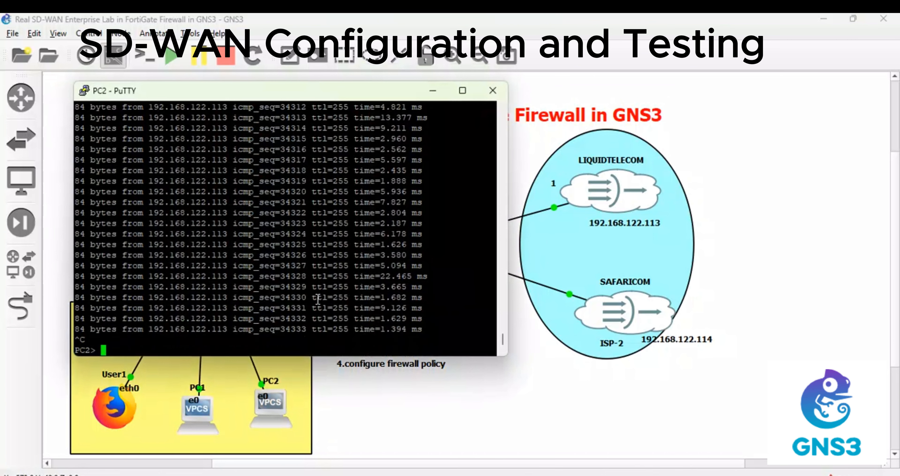
key("Up")
key("BackSpace")
key("BackSpace")
key("BackSpace")
key("BackSpace")
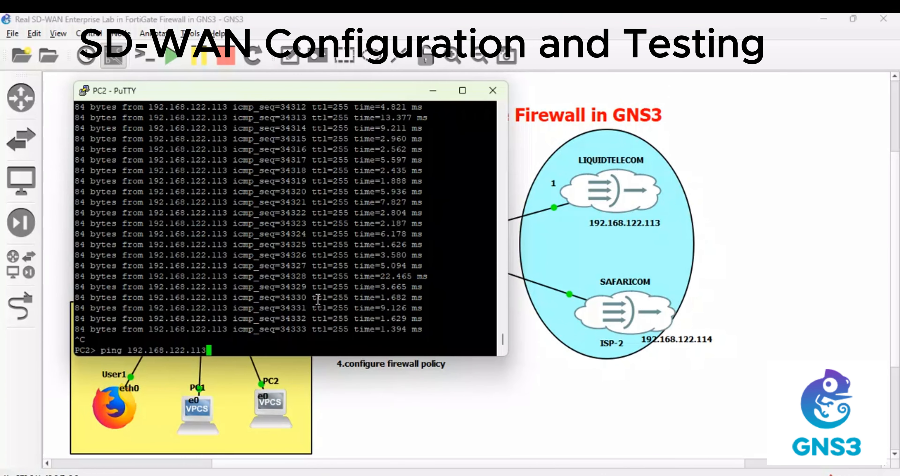
type("4 -t")
key("Return")
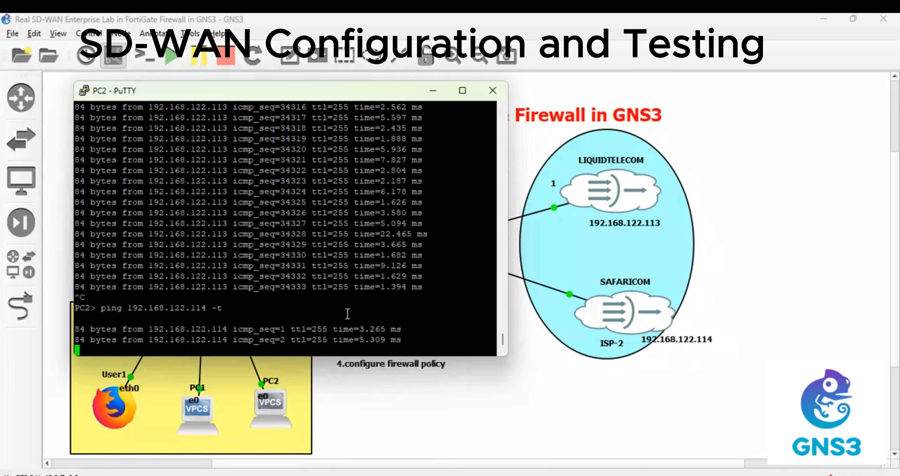
mouse_move(377, 474)
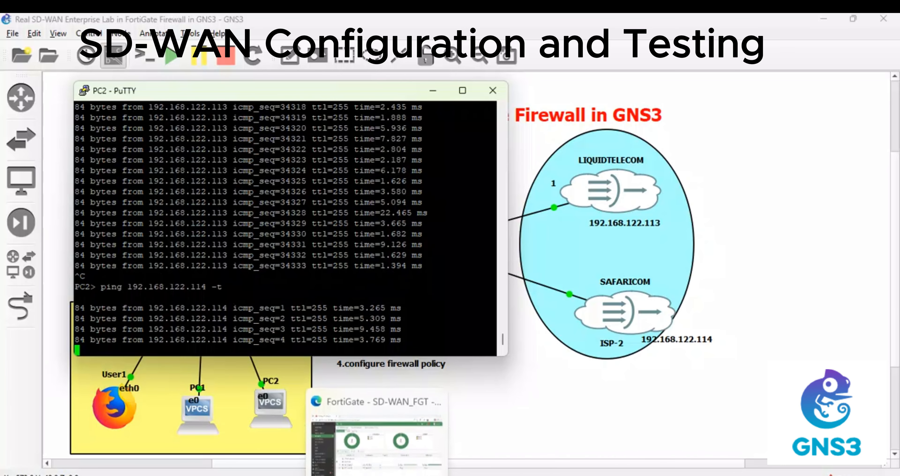
left_click(377, 437)
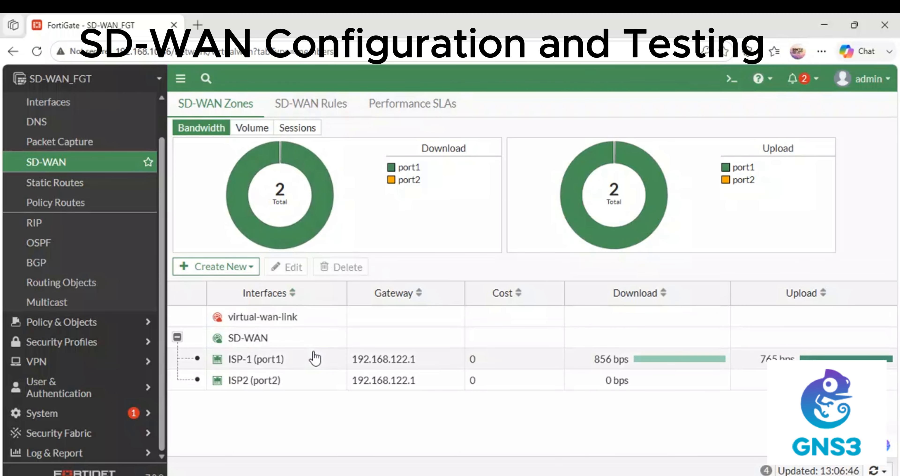
mouse_move(316, 182)
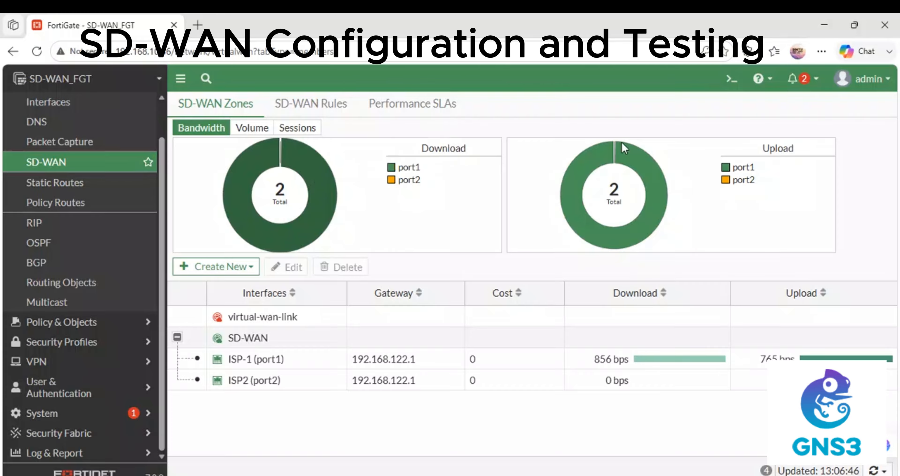
mouse_move(649, 177)
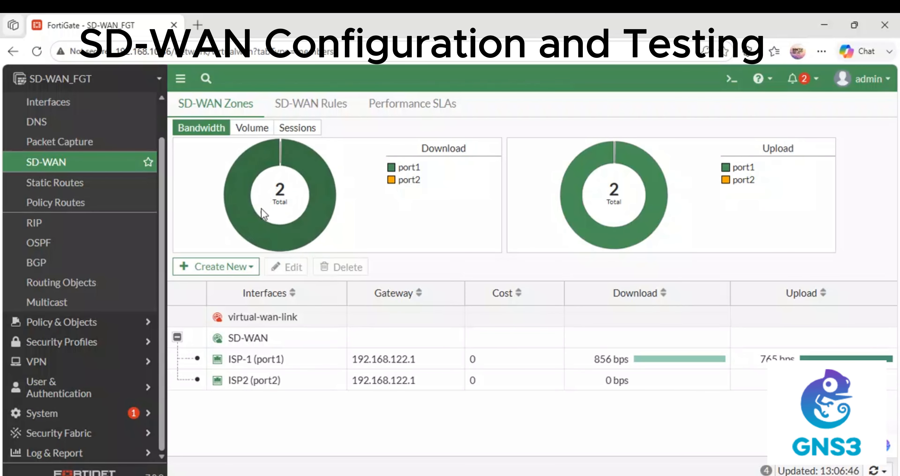
mouse_move(300, 236)
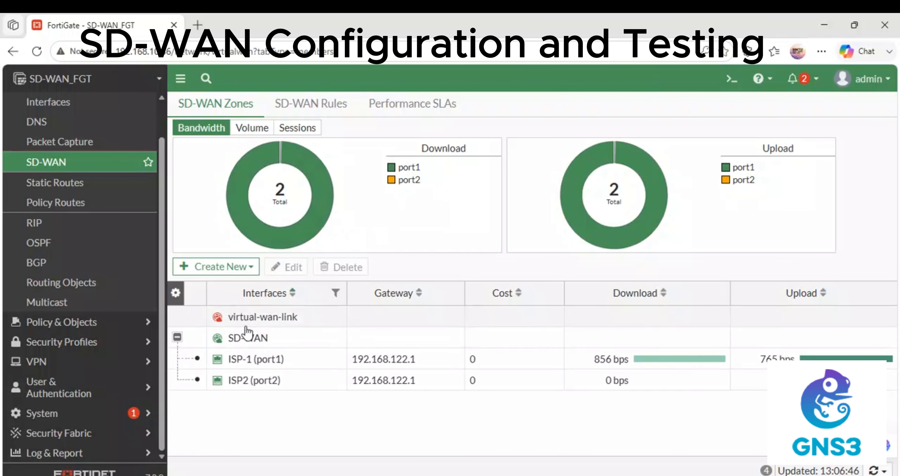
mouse_move(281, 365)
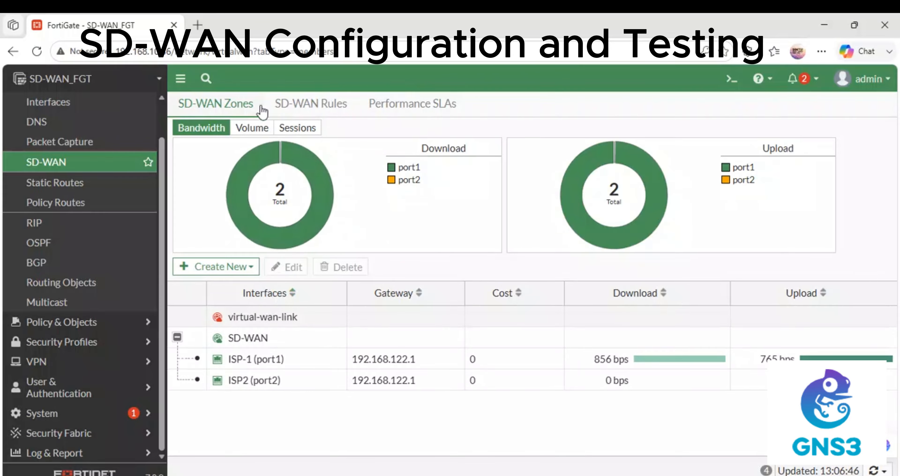
Check the SD-WAN Rules, then the Performance SLAs list with Default_AWS and Default_DNS
left_click(285, 105)
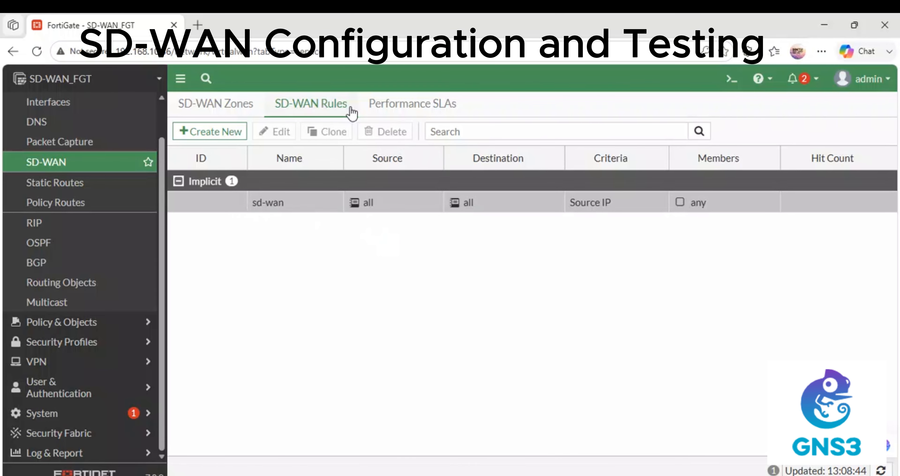
left_click(408, 111)
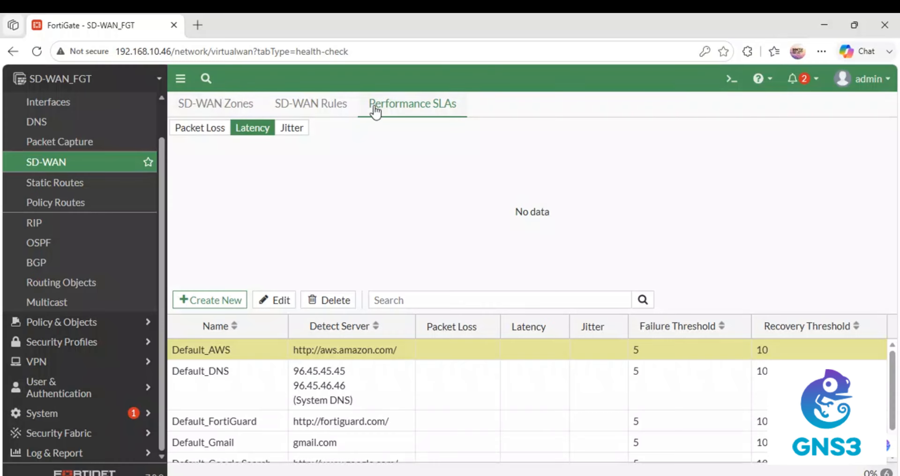
Open the ISP-1 (port1) SD-WAN member for editing from the expanded SD-WAN zone
left_click(396, 113)
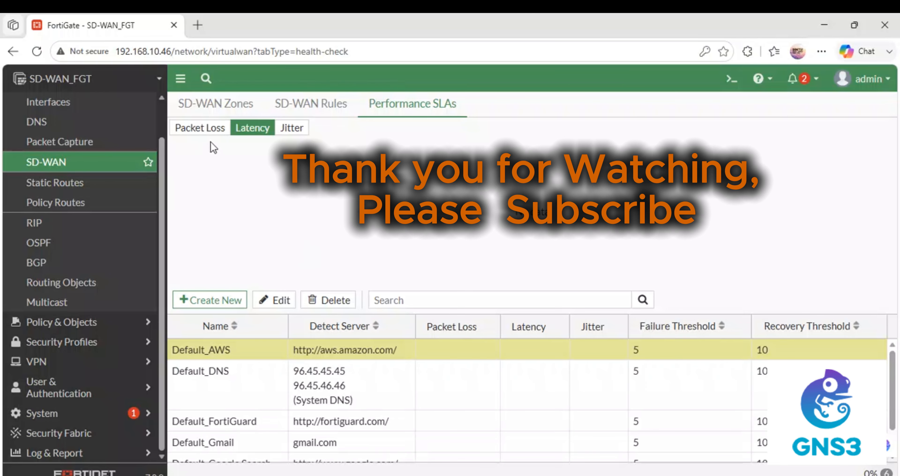
left_click(220, 108)
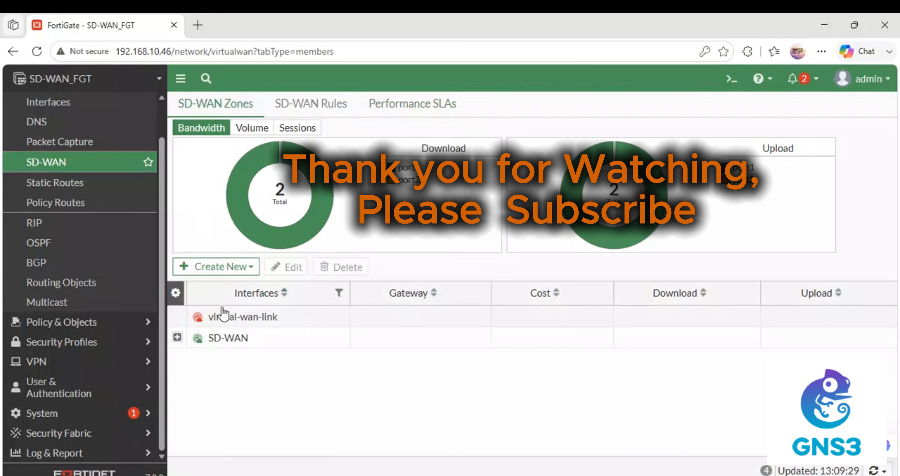
left_click(178, 338)
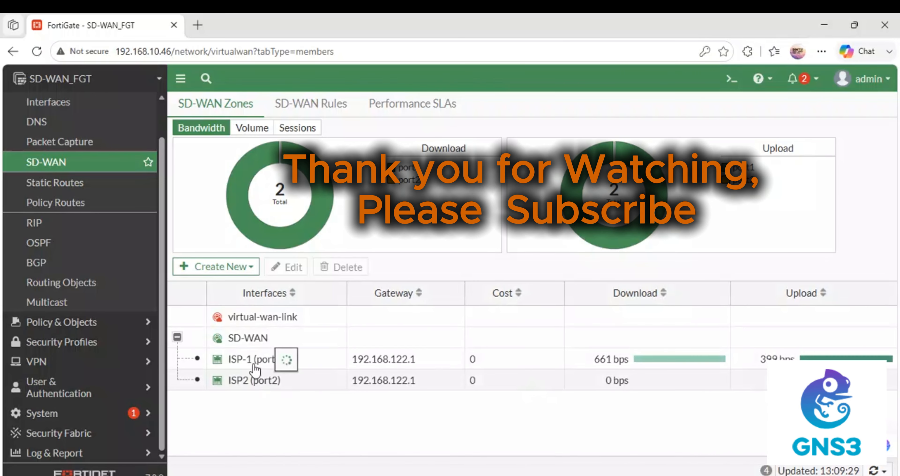
left_click(252, 364)
double_click(252, 364)
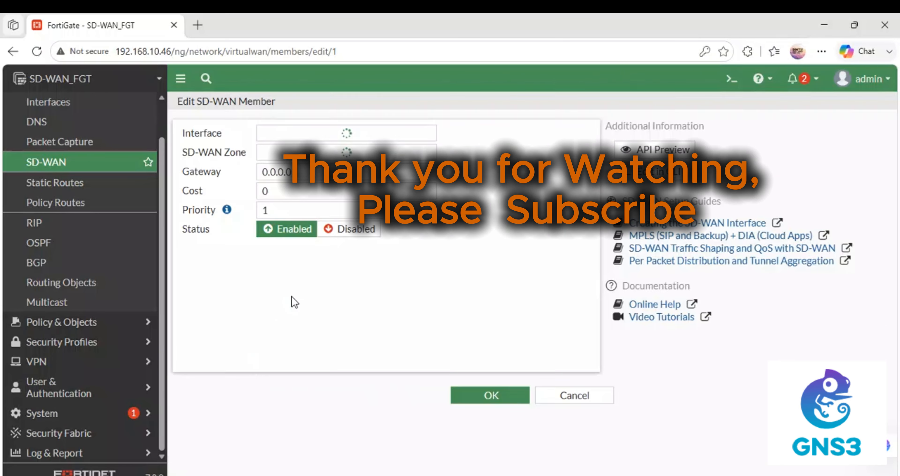